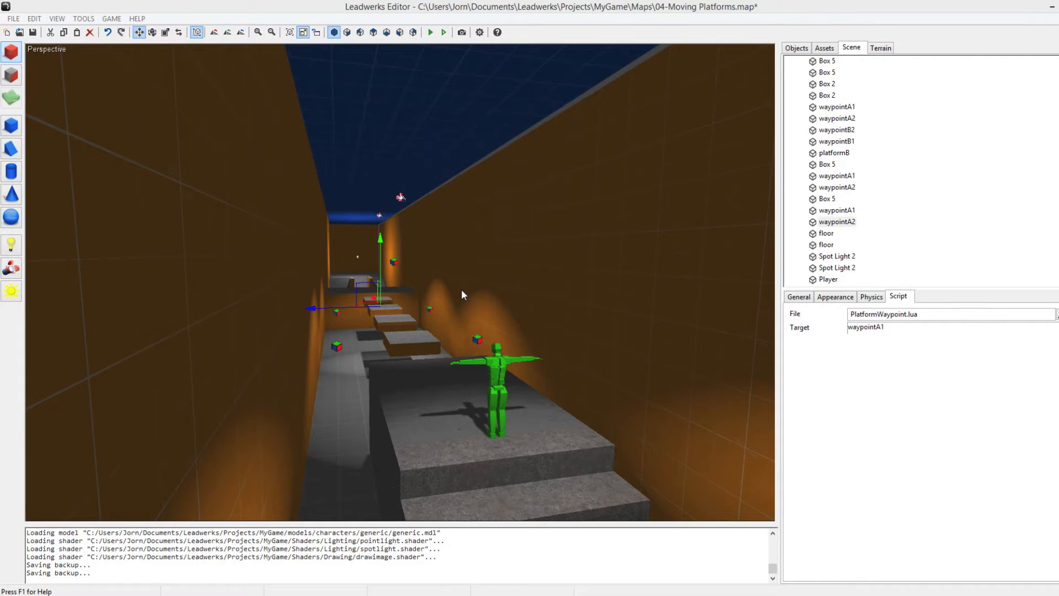
Examine the row of platforms and waypoints along the corridor
{"action": "right_click_drag", "start_coordinate": [458, 301], "coordinate": [403, 280]}
{"action": "key", "text": "w"}
{"action": "key", "text": "w"}
{"action": "key", "text": "s"}
{"action": "key", "text": "s"}
{"action": "key", "text": "w"}
{"action": "key", "text": "s"}
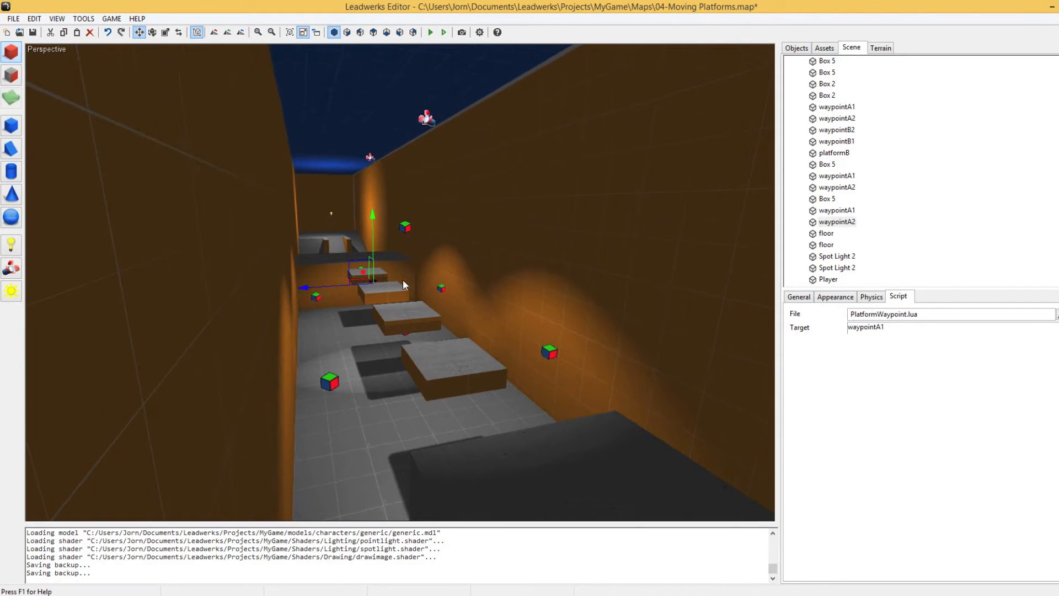
Test-run the map, cross the moving platforms on foot, and close the game and the script editor
{"action": "left_click", "coordinate": [444, 32]}
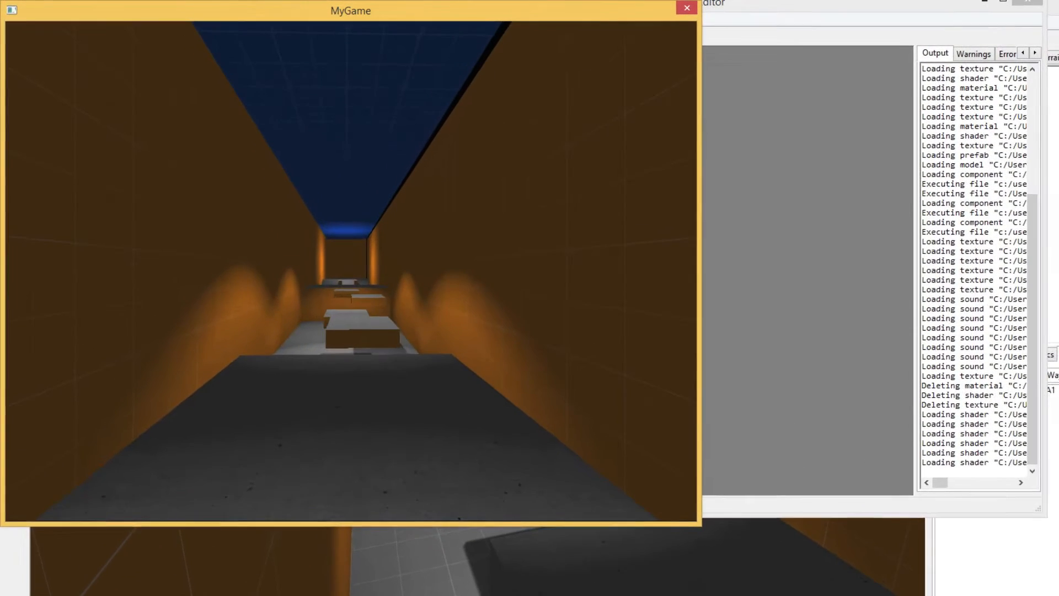
{"action": "key", "text": "w"}
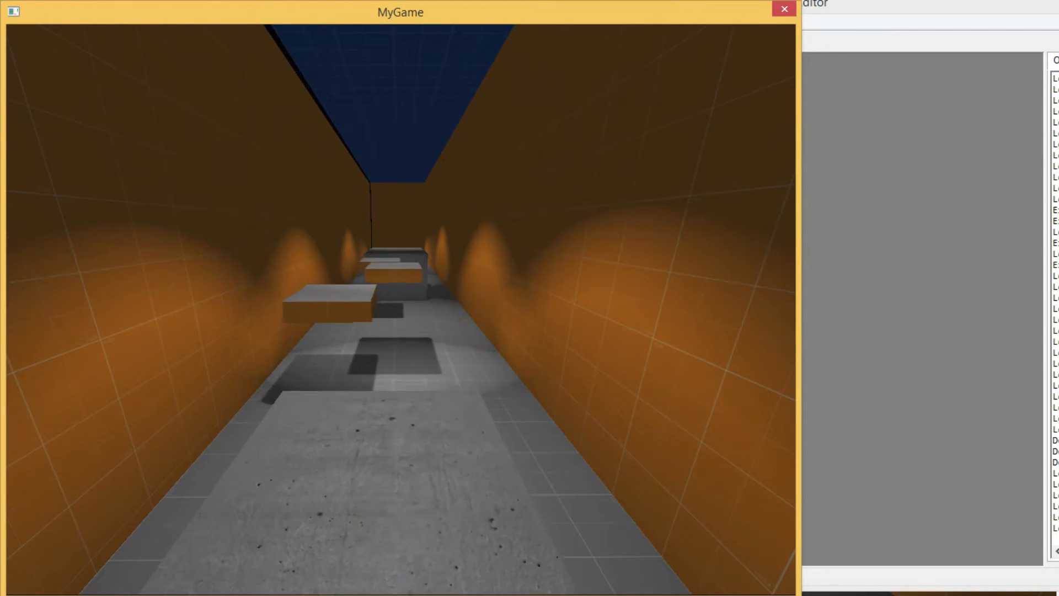
{"action": "key", "text": "Escape"}
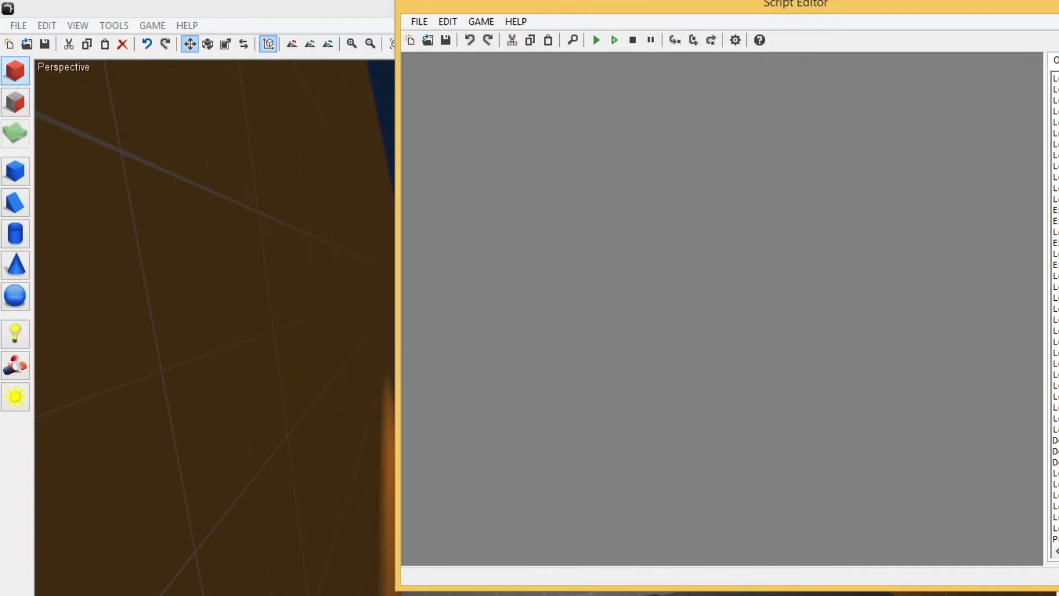
{"action": "key", "text": "alt+F4"}
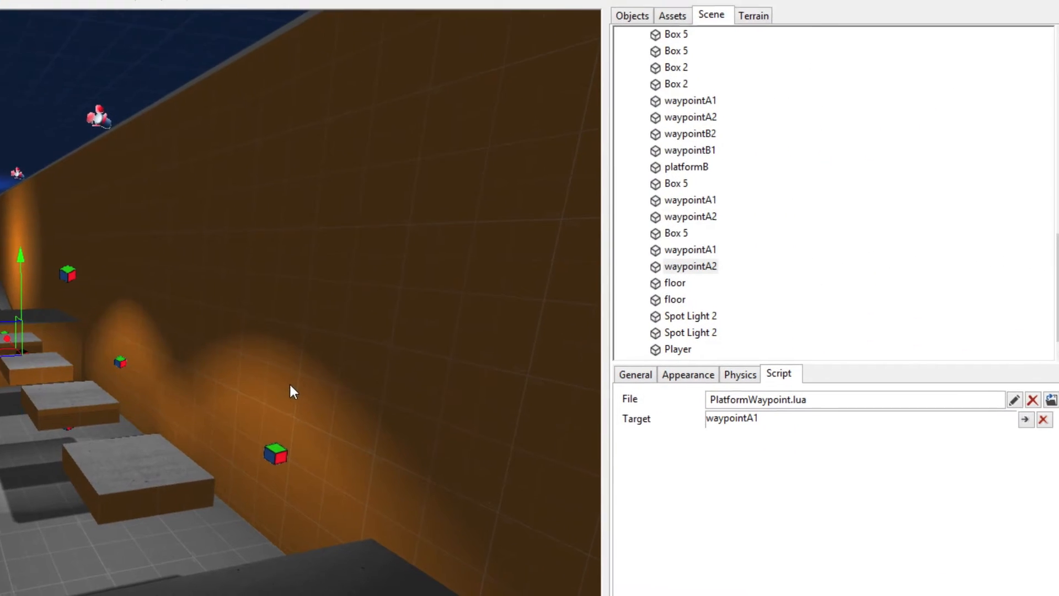
Inspect the physics and Platform.lua script settings of the nearest horizontally moving platform
{"action": "right_click_drag", "start_coordinate": [290, 384], "coordinate": [59, 355]}
{"action": "key", "text": "w"}
{"action": "left_click", "coordinate": [32, 386]}
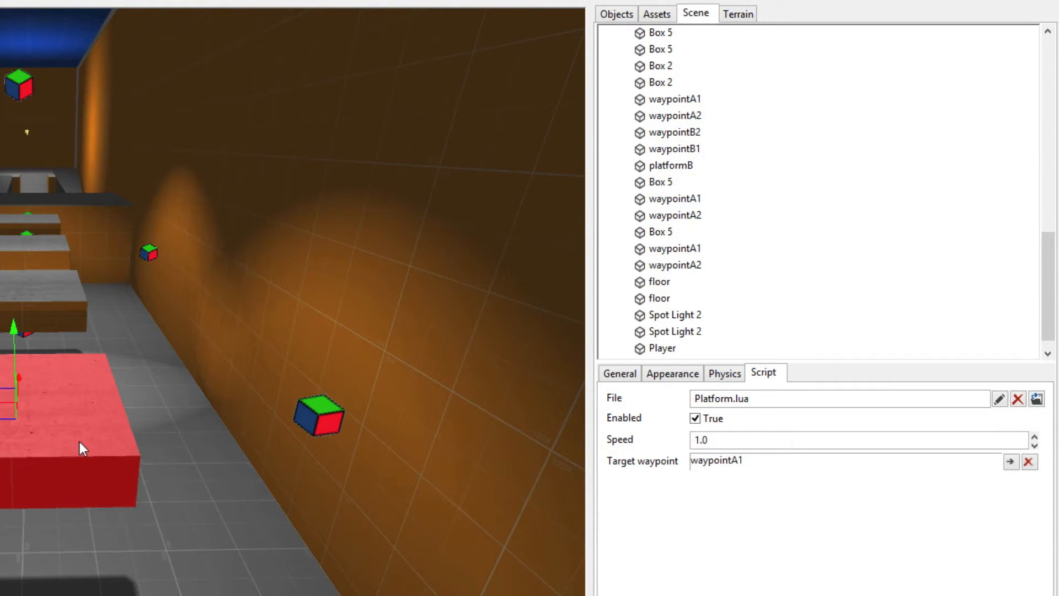
{"action": "left_click", "coordinate": [727, 374]}
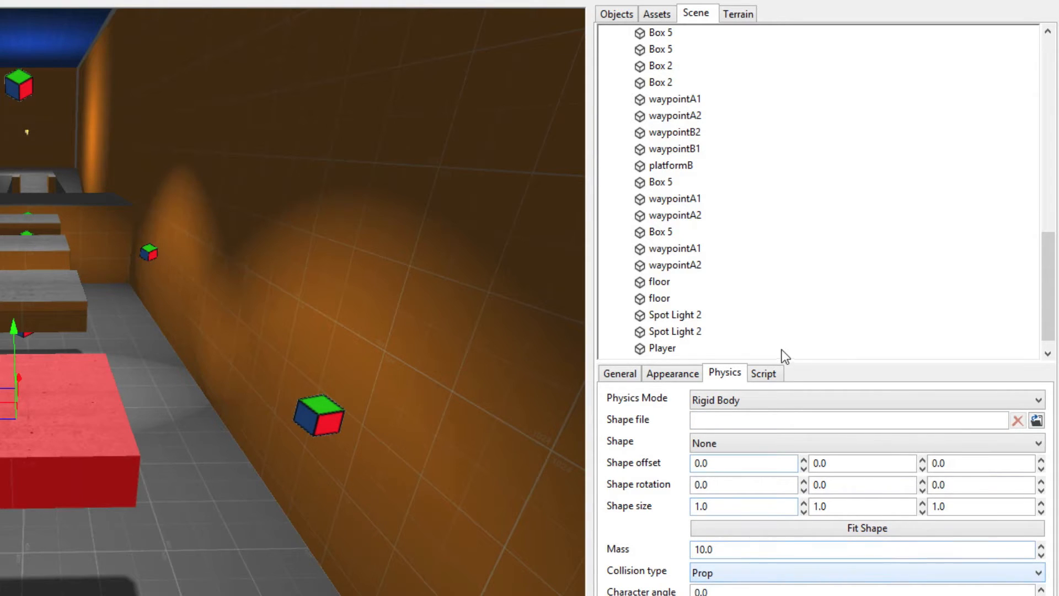
{"action": "left_click", "coordinate": [764, 374]}
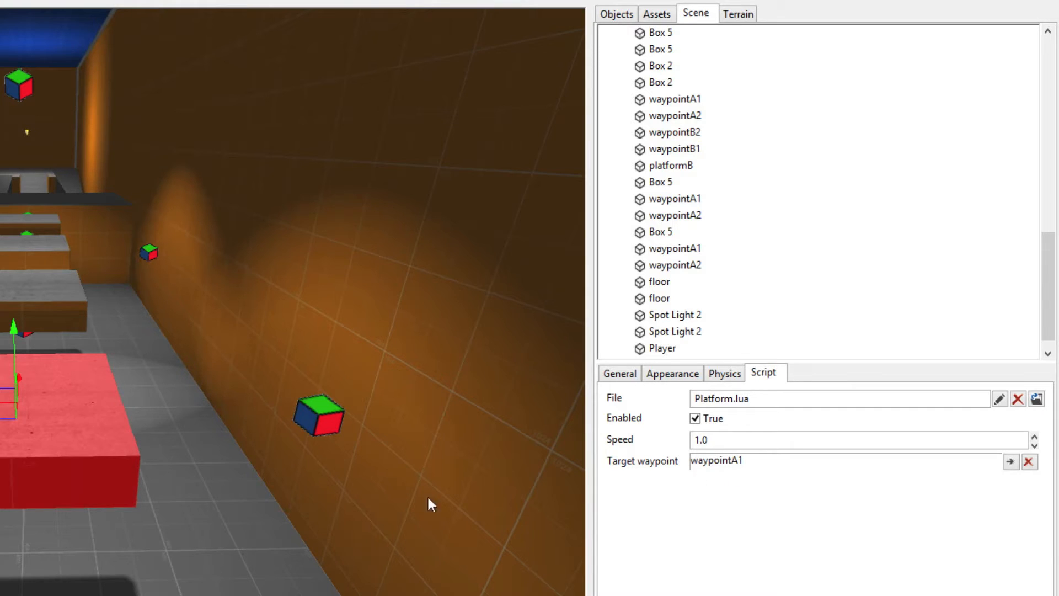
Inspect the PlatformWaypoint.lua targets of the waypoints on both sides of the nearest platform
{"action": "left_click", "coordinate": [313, 412]}
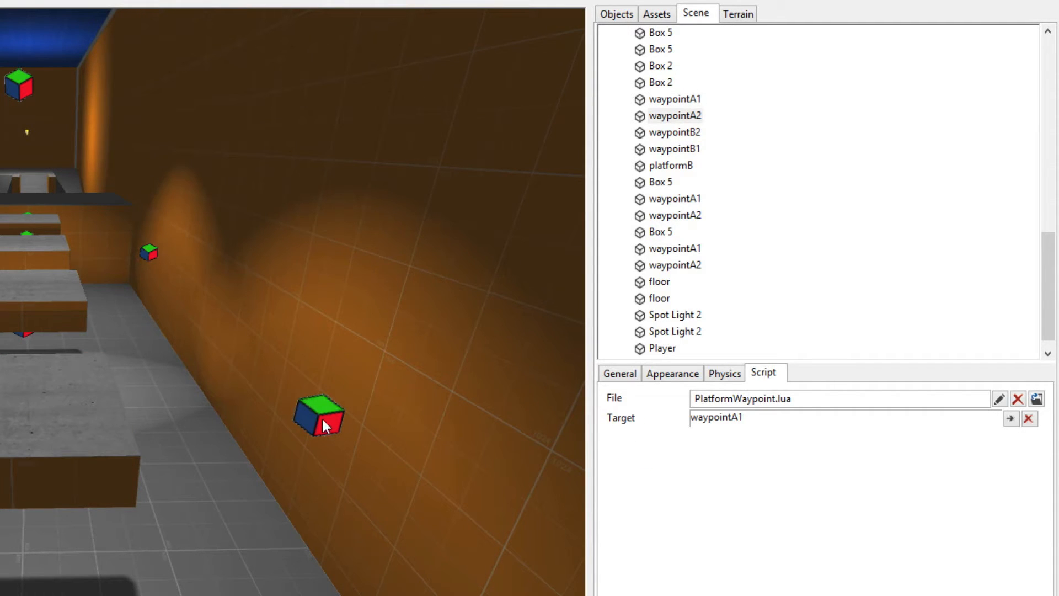
{"action": "key", "text": "d"}
{"action": "right_click_drag", "start_coordinate": [340, 415], "coordinate": [47, 352]}
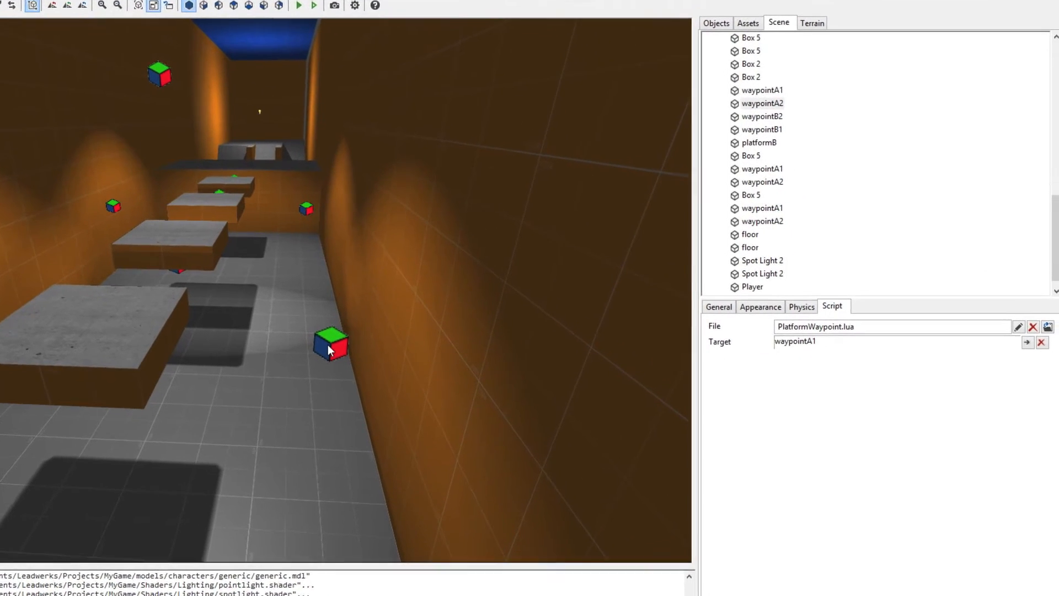
{"action": "left_click", "coordinate": [329, 348]}
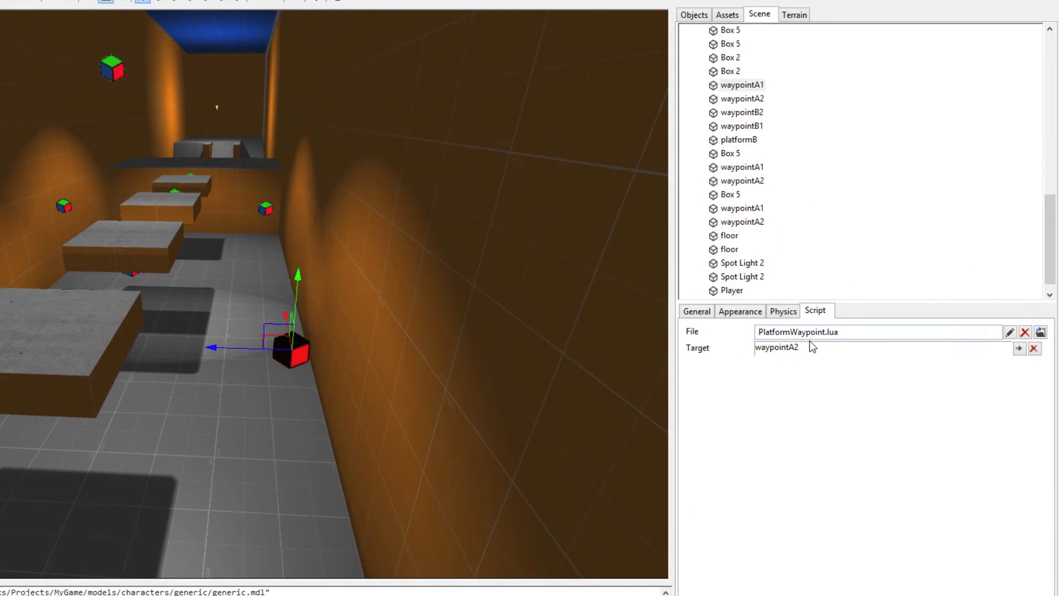
{"action": "left_click", "coordinate": [784, 311]}
{"action": "left_click", "coordinate": [815, 312]}
{"action": "left_click", "coordinate": [742, 99]}
{"action": "left_click", "coordinate": [305, 342]}
{"action": "left_click", "coordinate": [749, 100]}
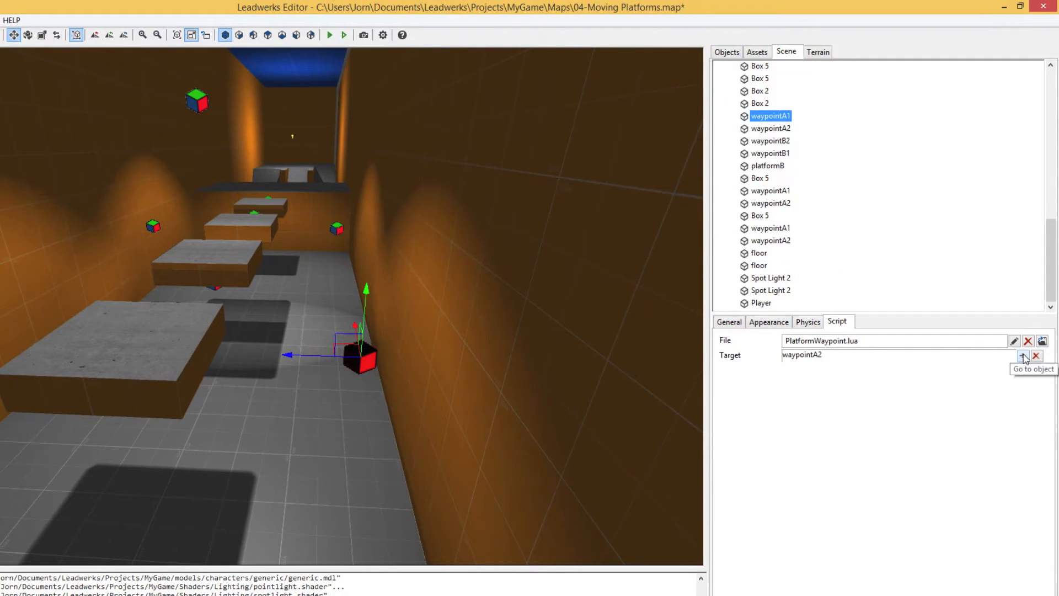
Go to the target object of waypointA1, and go to the nearest platform's target waypoint
{"action": "left_click", "coordinate": [1023, 358]}
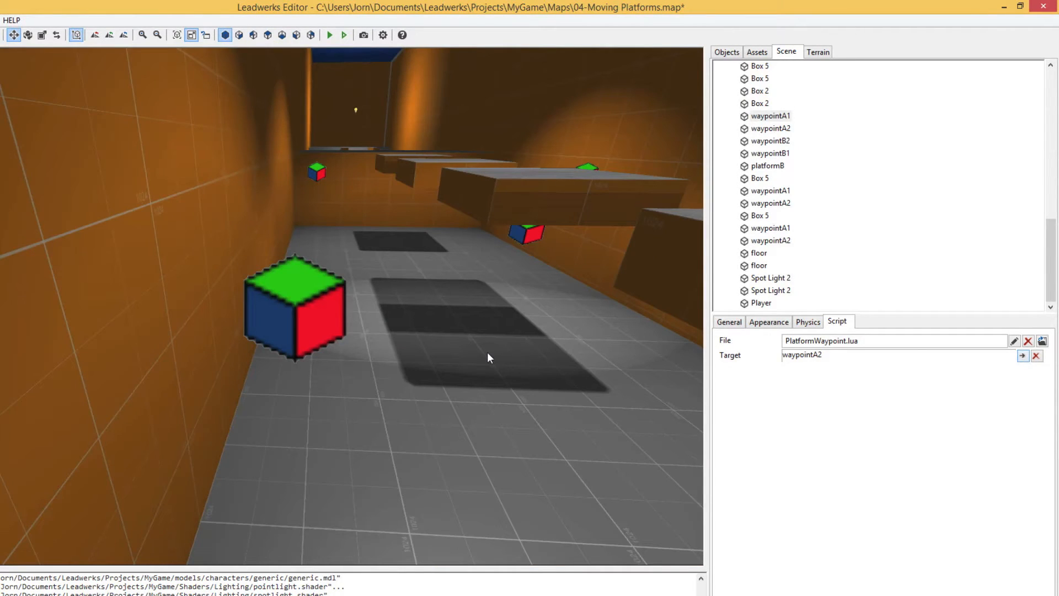
{"action": "key", "text": "s"}
{"action": "right_click_drag", "start_coordinate": [484, 353], "coordinate": [299, 309]}
{"action": "left_click", "coordinate": [309, 334]}
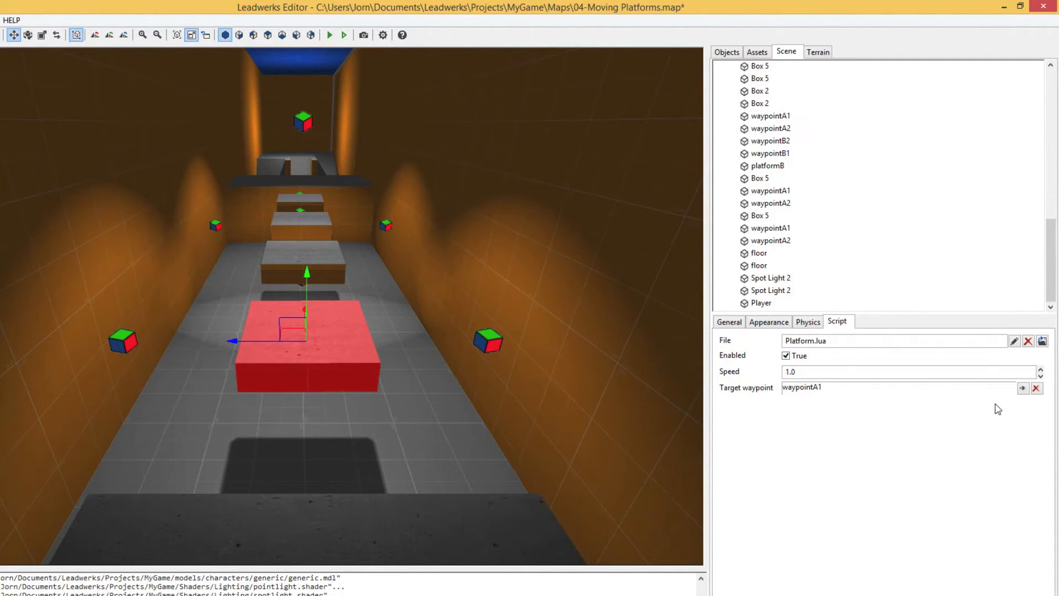
{"action": "left_click", "coordinate": [1023, 388]}
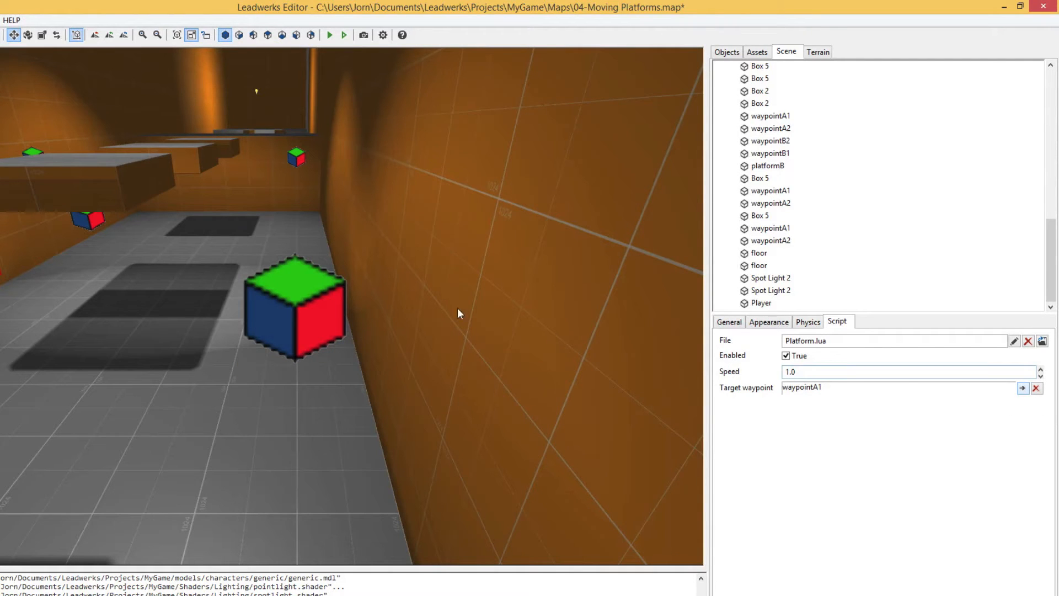
Choose Pivot from the Miscellaneous category as the object type to create
{"action": "right_click_drag", "start_coordinate": [323, 336], "coordinate": [298, 310]}
{"action": "key", "text": "s"}
{"action": "key", "text": "w"}
{"action": "key", "text": "s"}
{"action": "key", "text": "w"}
{"action": "key", "text": "s"}
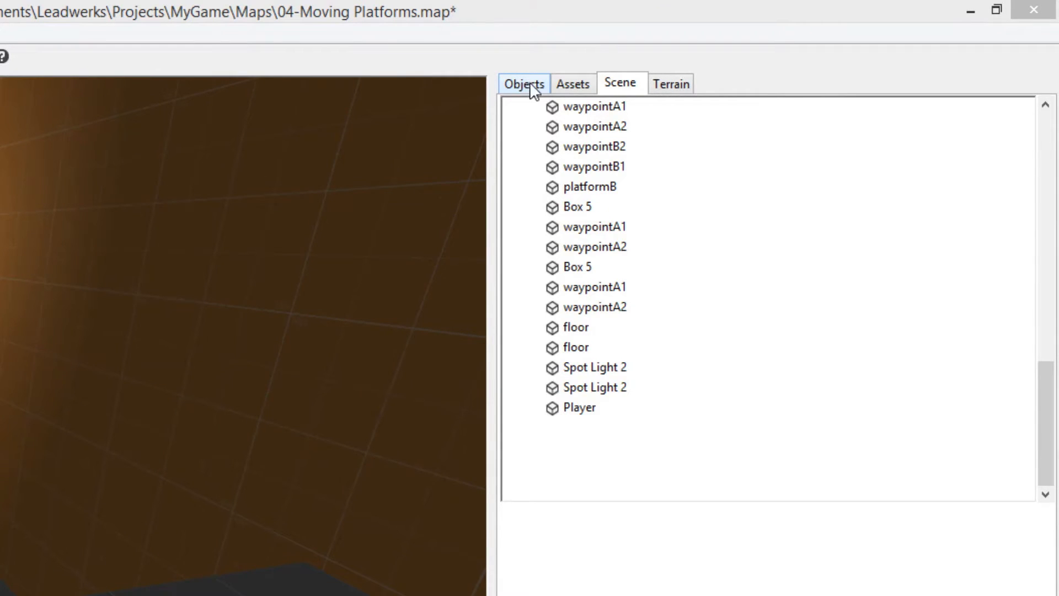
{"action": "left_click", "coordinate": [536, 85]}
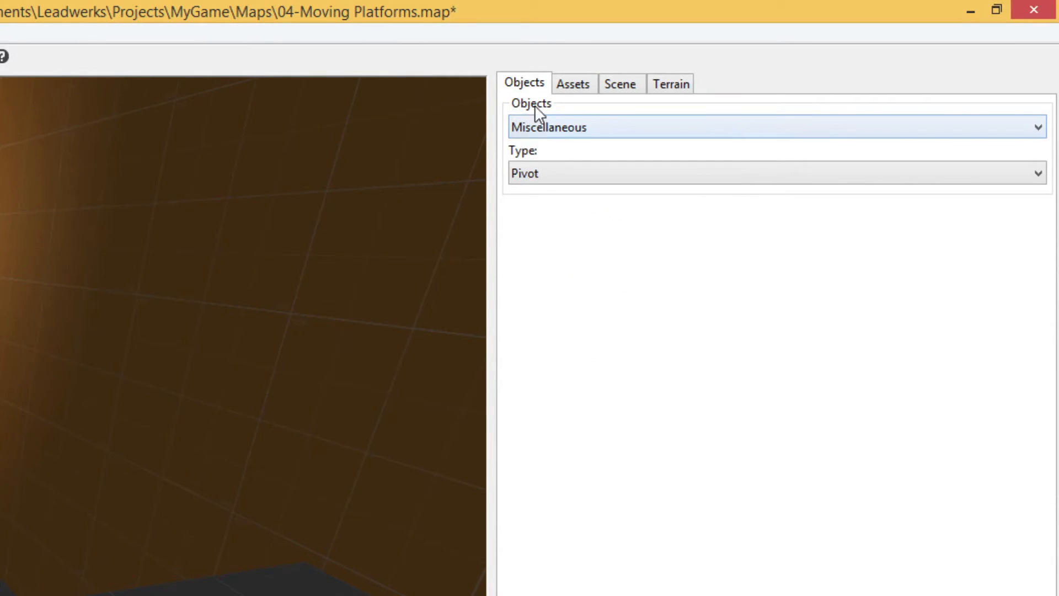
{"action": "left_click", "coordinate": [547, 127]}
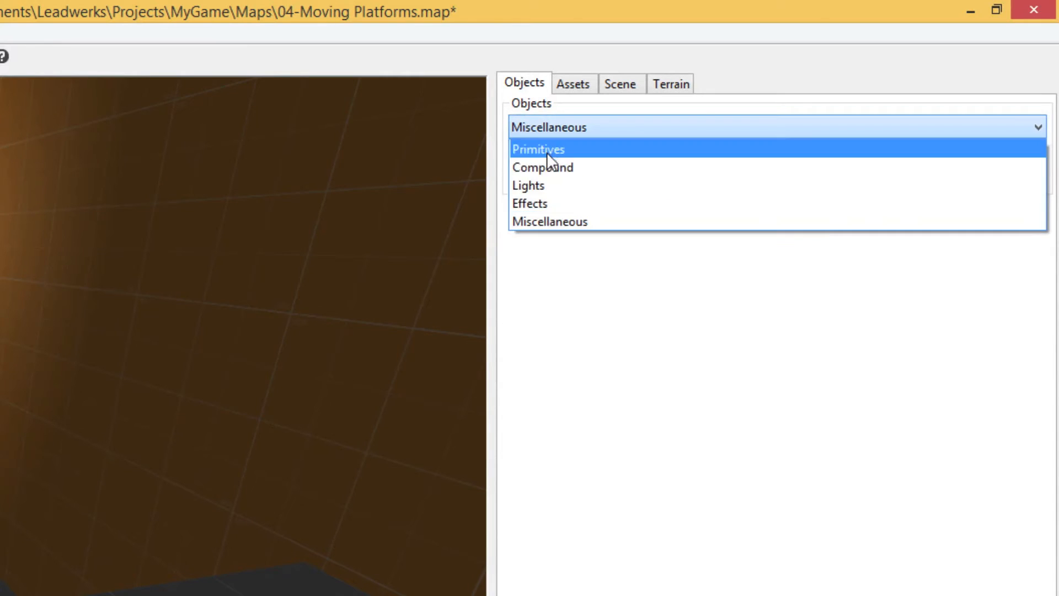
{"action": "left_click", "coordinate": [544, 217]}
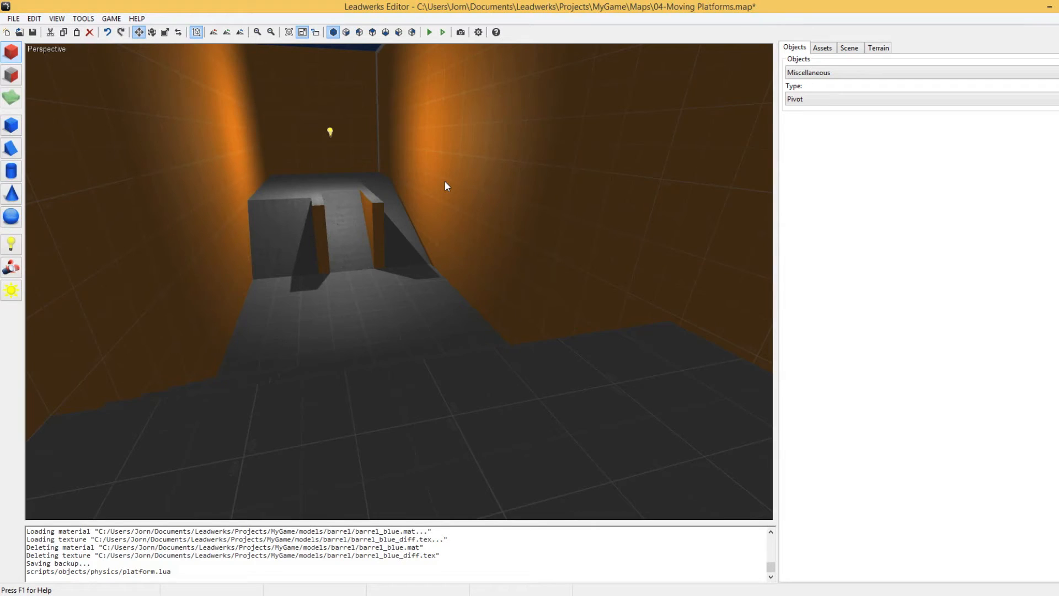
Show the four-viewport layout and place a pivot at about X 44.75, Z 2.0, near the steps
{"action": "key", "text": "F4"}
{"action": "right_click_drag", "start_coordinate": [643, 149], "coordinate": [443, 198]}
{"action": "scroll", "coordinate": [444, 199], "scroll_direction": "up", "scroll_amount": 1}
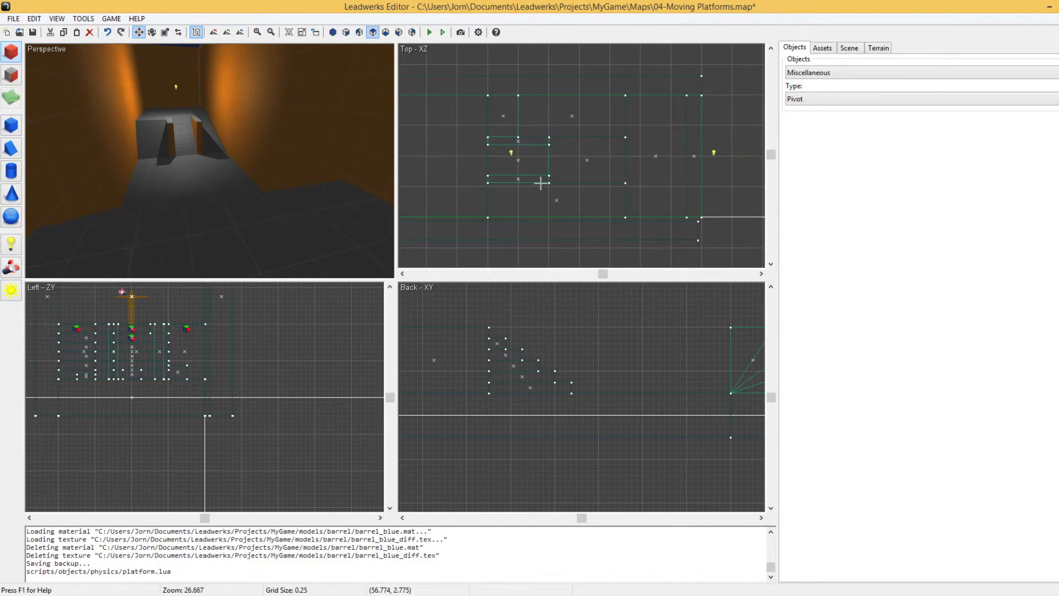
{"action": "right_click_drag", "start_coordinate": [539, 140], "coordinate": [524, 143]}
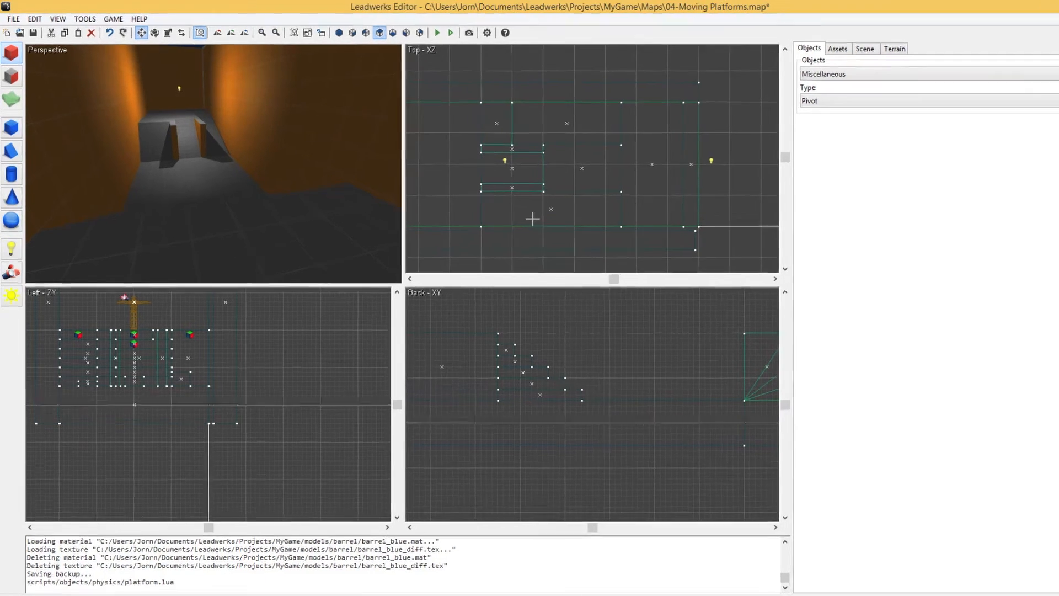
{"action": "right_click_drag", "start_coordinate": [532, 220], "coordinate": [677, 214]}
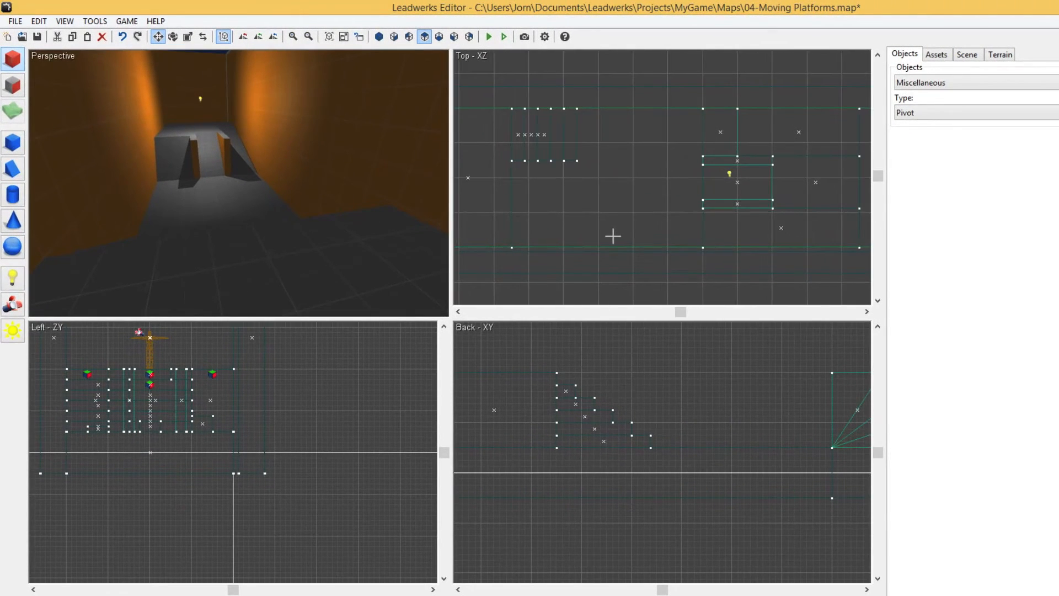
{"action": "left_click", "coordinate": [570, 222]}
{"action": "key", "text": "Return"}
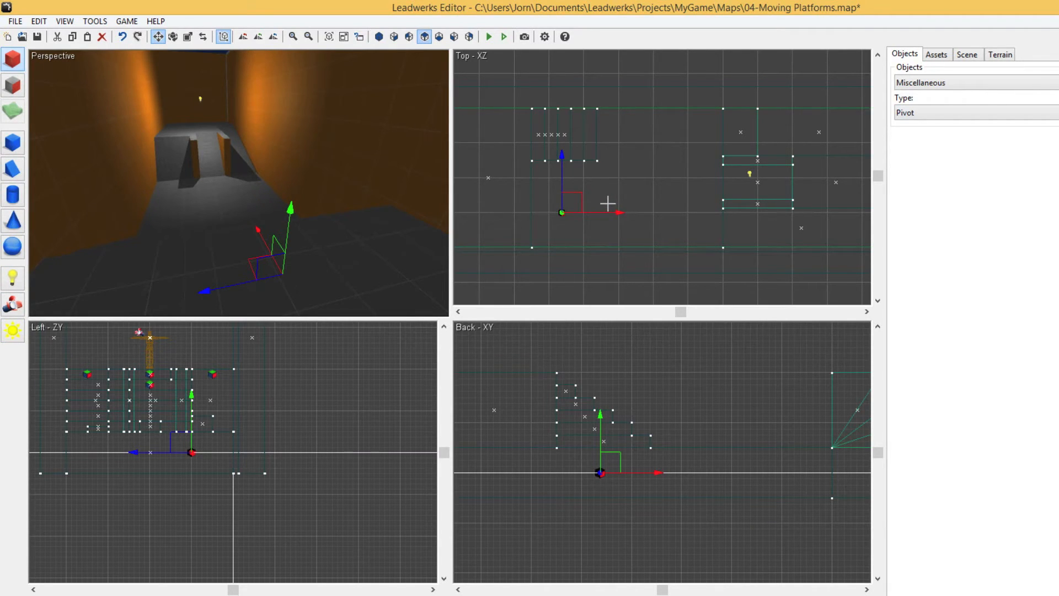
Place two more pivots at about X 52.75, Z 6.75 and X 52.75, Z 2.0
{"action": "left_click", "coordinate": [709, 143]}
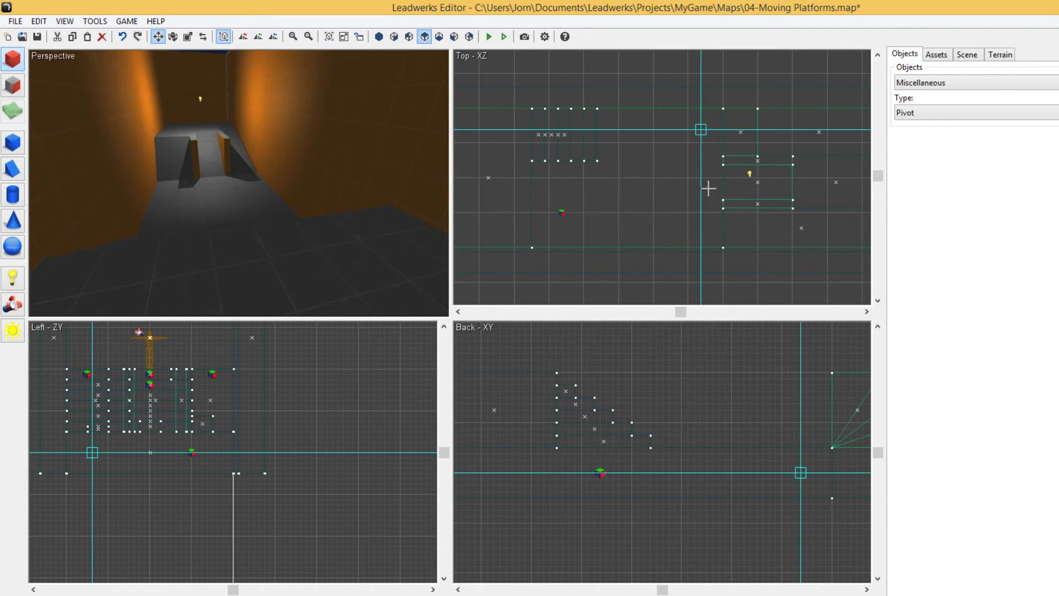
{"action": "key", "text": "Return"}
{"action": "left_click", "coordinate": [710, 220]}
{"action": "key", "text": "Return"}
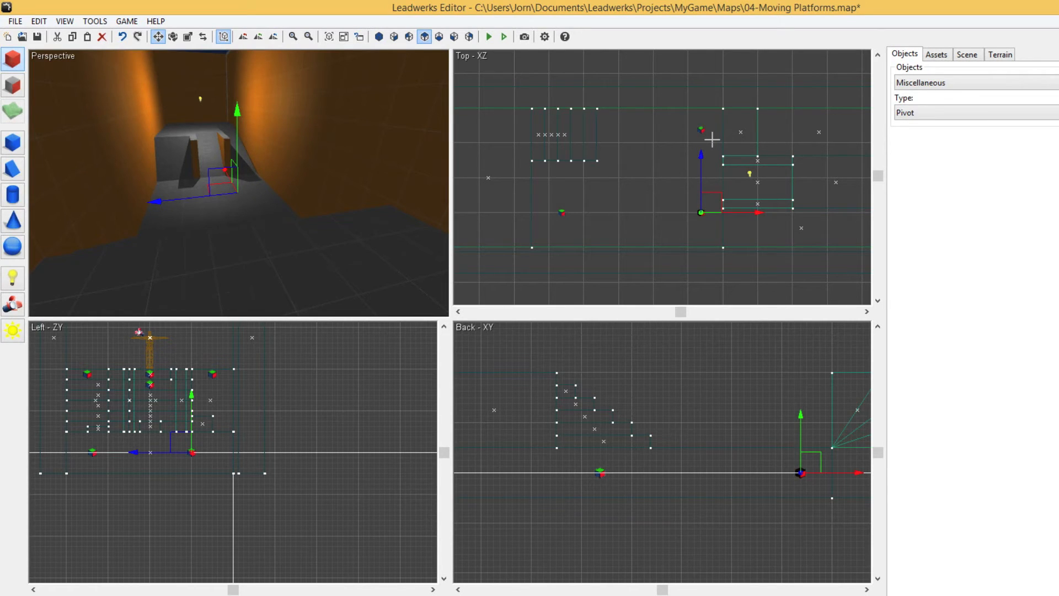
Select all three new pivots and raise them together to a height of about 3.25
{"action": "left_click", "coordinate": [566, 216], "text": "ctrl"}
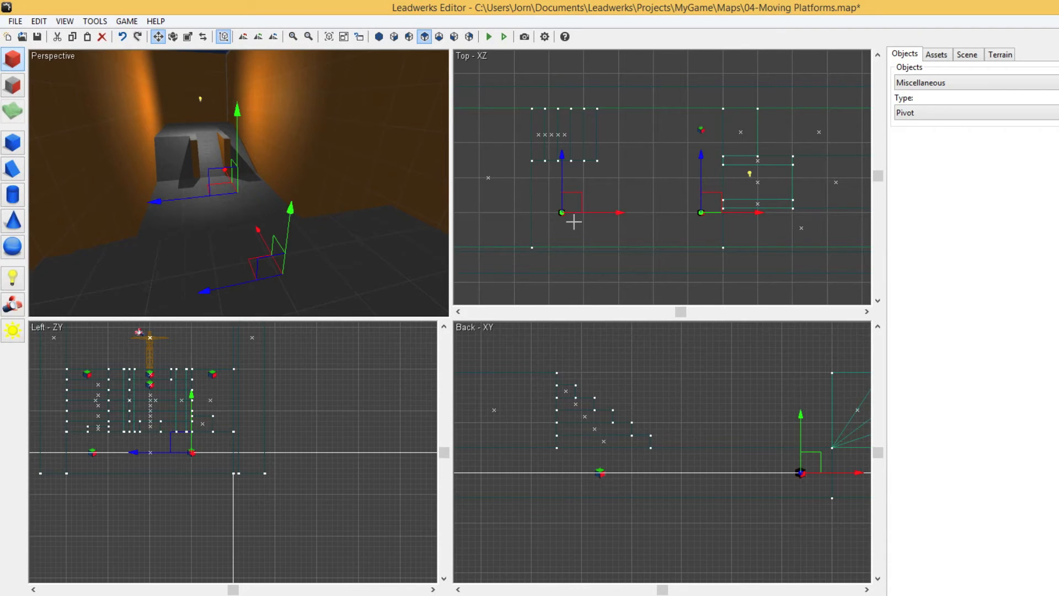
{"action": "left_click", "coordinate": [705, 136], "text": "ctrl"}
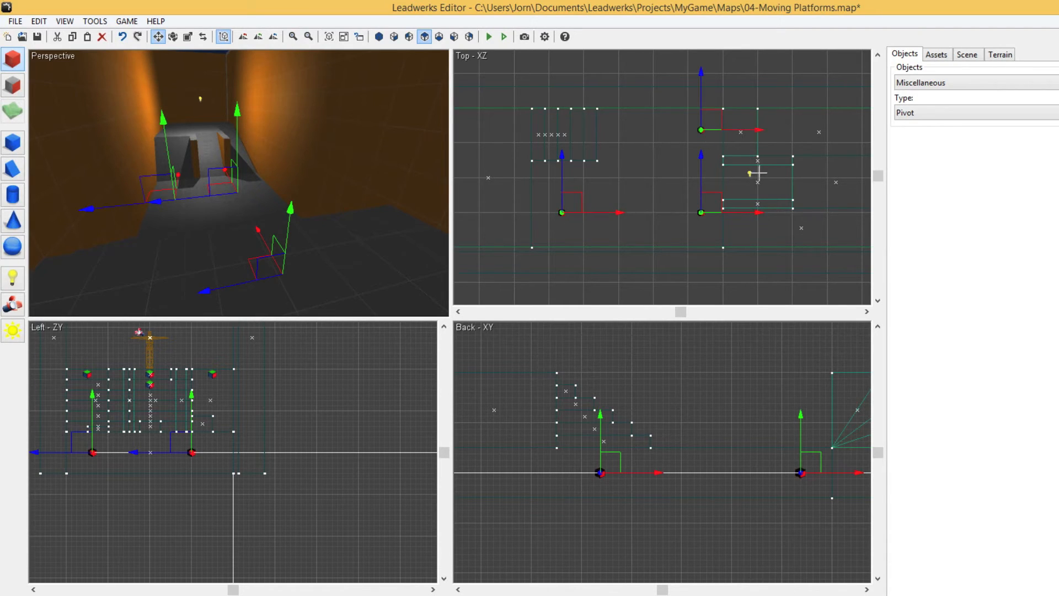
{"action": "left_click_drag", "start_coordinate": [293, 225], "coordinate": [302, 128]}
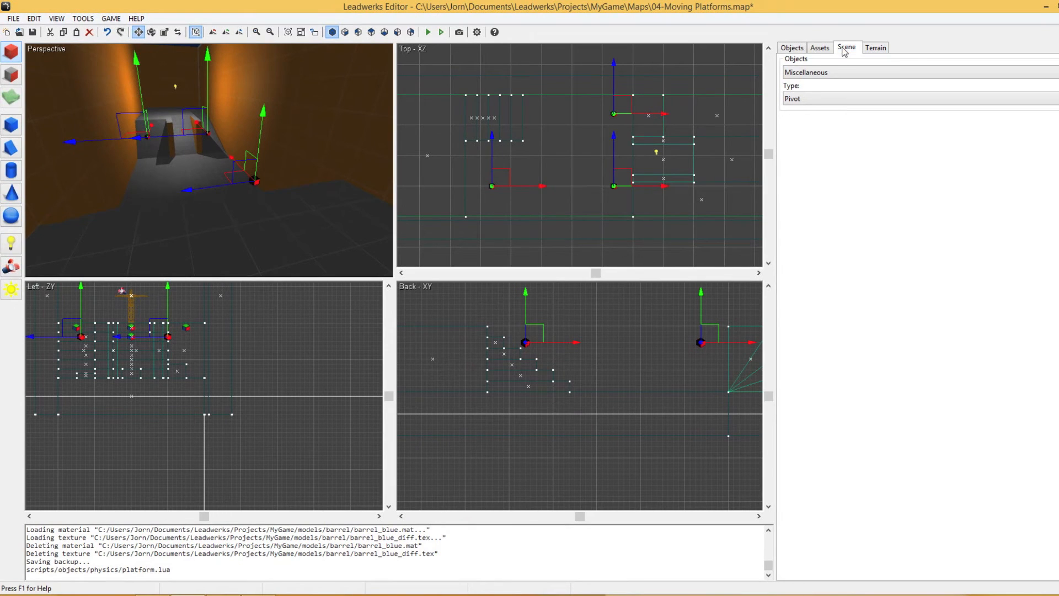
Rename the first new pivot, at X 44.75, as W1
{"action": "left_click", "coordinate": [846, 48]}
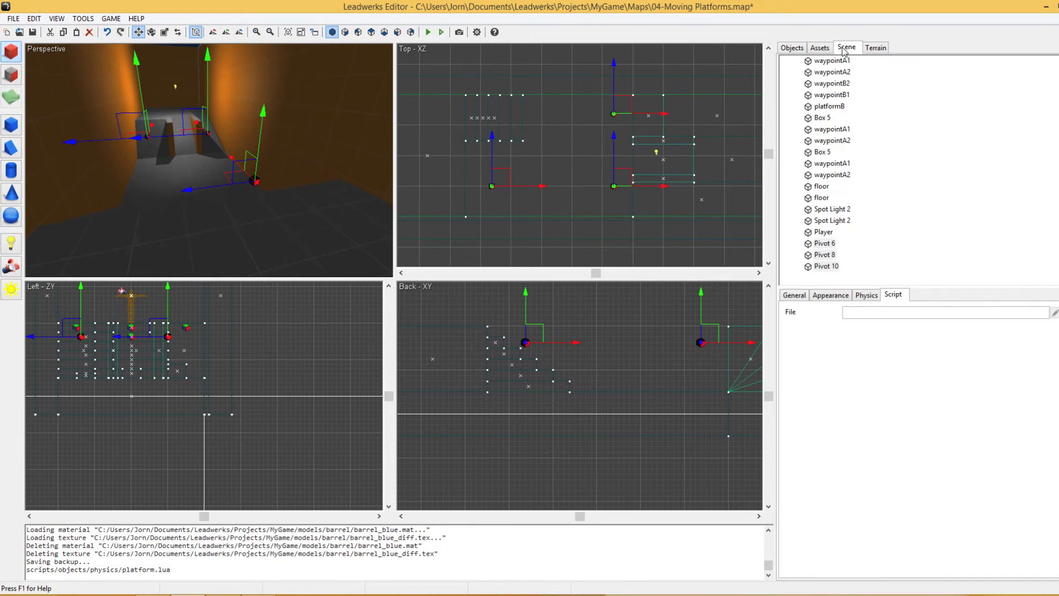
{"action": "left_click", "coordinate": [826, 244]}
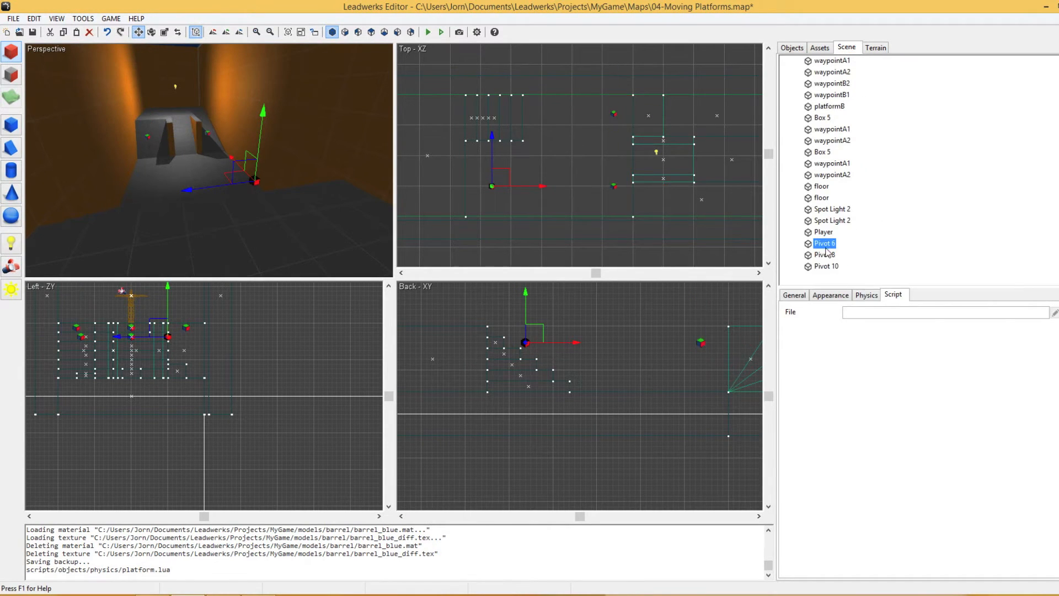
{"action": "left_click", "coordinate": [795, 295]}
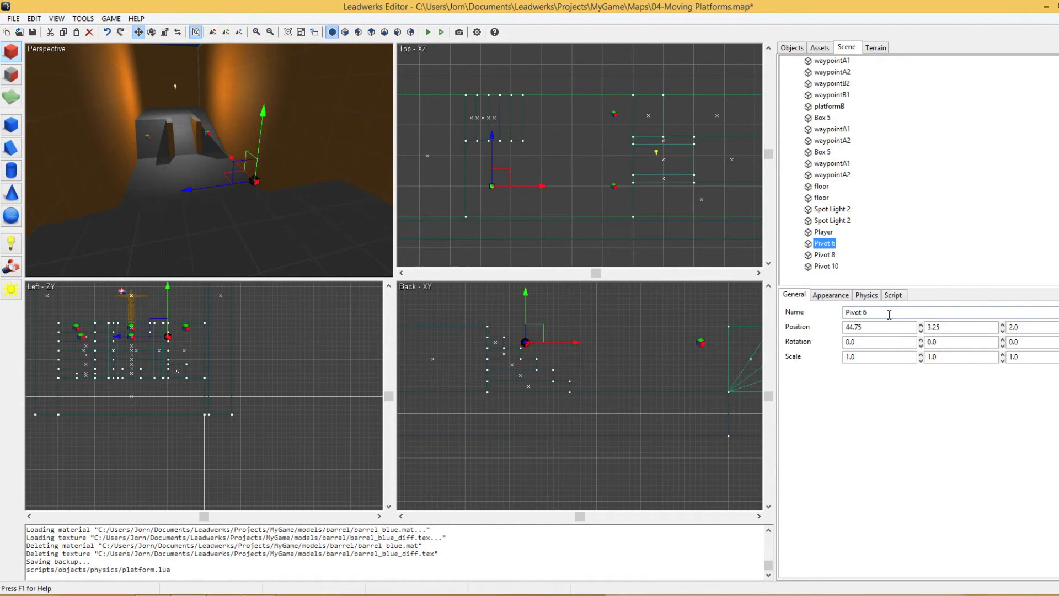
{"action": "left_click_drag", "start_coordinate": [904, 318], "coordinate": [838, 319]}
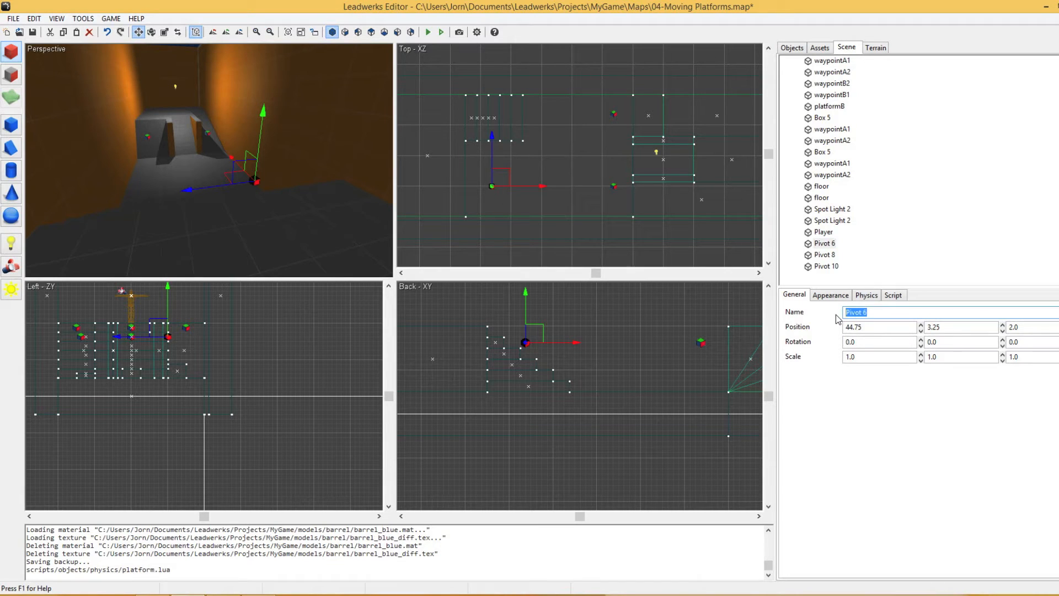
{"action": "type", "text": "W1"}
Copy the name W1 and reuse it to rename the second new pivot, at Z 6.75, as W2
{"action": "left_click_drag", "start_coordinate": [862, 318], "coordinate": [786, 315]}
{"action": "key", "text": "ctrl+c"}
{"action": "left_click", "coordinate": [831, 255]}
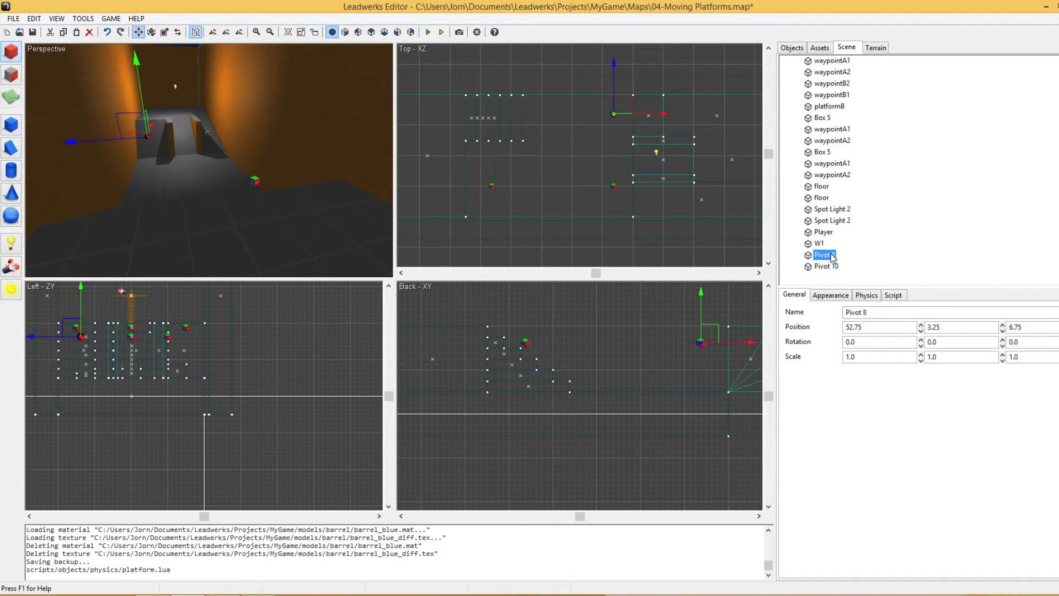
{"action": "left_click_drag", "start_coordinate": [888, 314], "coordinate": [823, 317]}
{"action": "key", "text": "ctrl+v"}
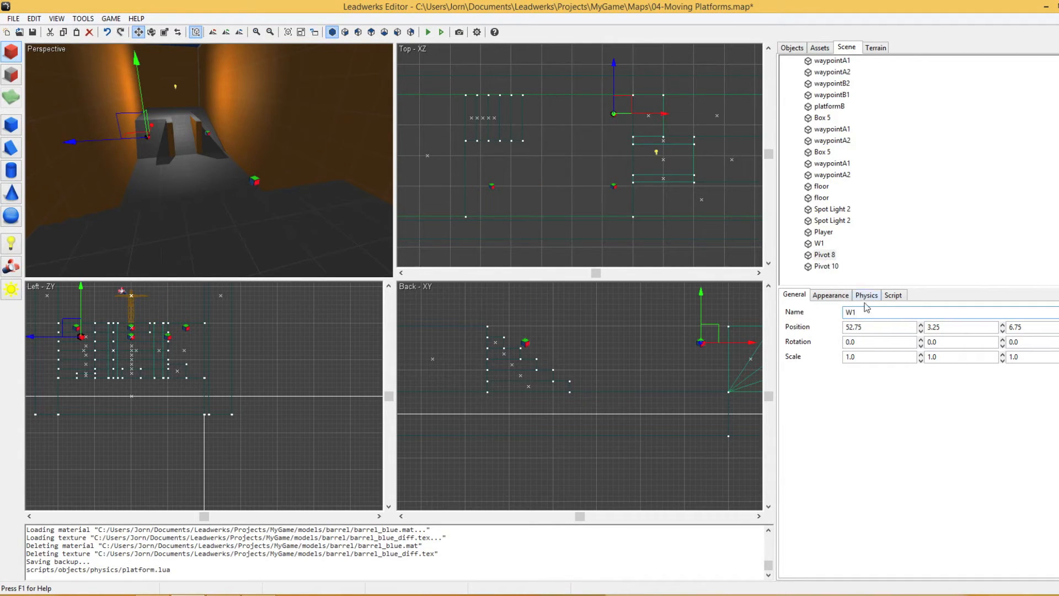
{"action": "key", "text": "BackSpace"}
{"action": "type", "text": "2"}
Rename the third new pivot, at X 52.75 and Z 2.0, as W3
{"action": "left_click", "coordinate": [831, 267]}
{"action": "left_click_drag", "start_coordinate": [883, 318], "coordinate": [781, 319]}
{"action": "key", "text": "ctrl+v"}
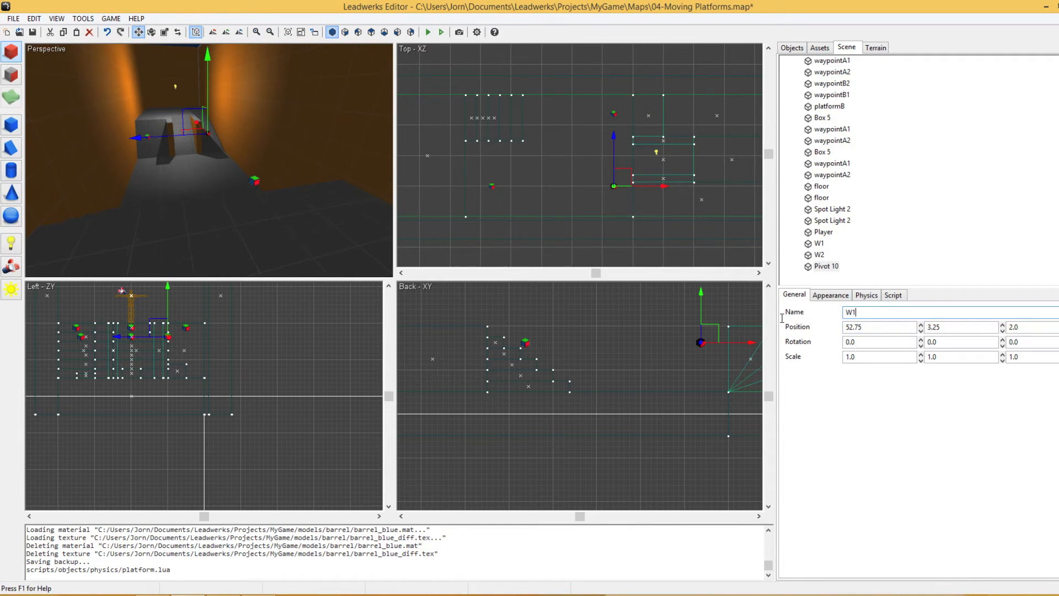
{"action": "key", "text": "Return"}
Select pivots W1, W2 and W3 together and attach the PlatformWaypoint.lua script to them
{"action": "left_click", "coordinate": [819, 243]}
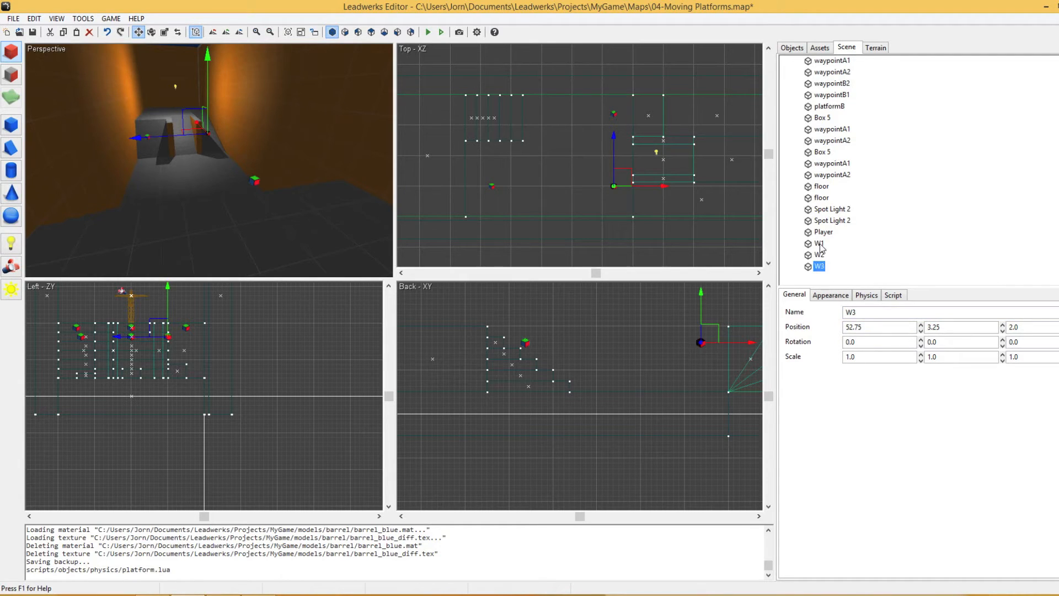
{"action": "left_click", "coordinate": [822, 268], "text": "shift"}
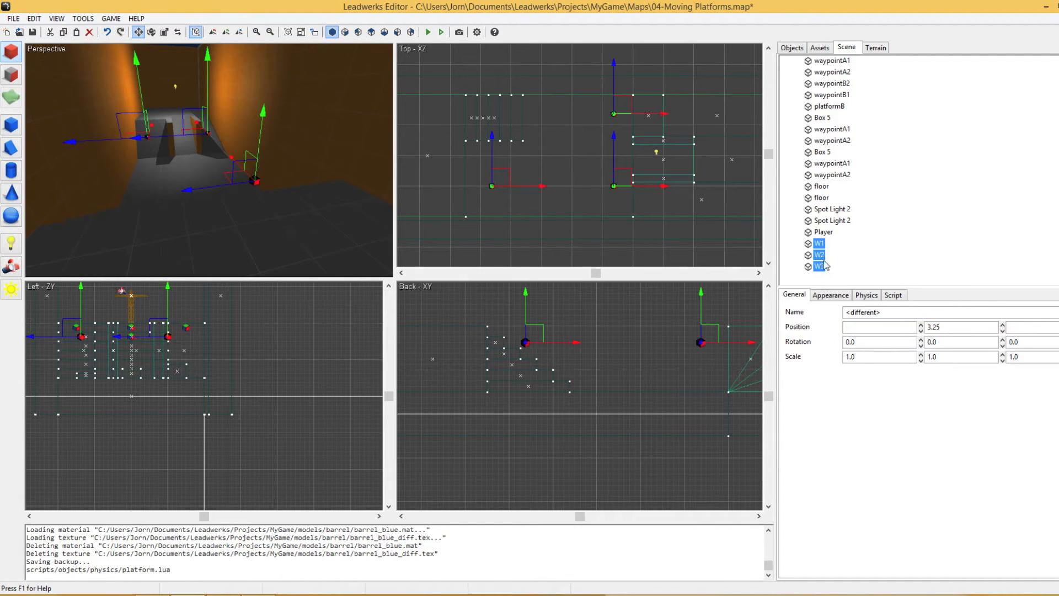
{"action": "left_click", "coordinate": [894, 296]}
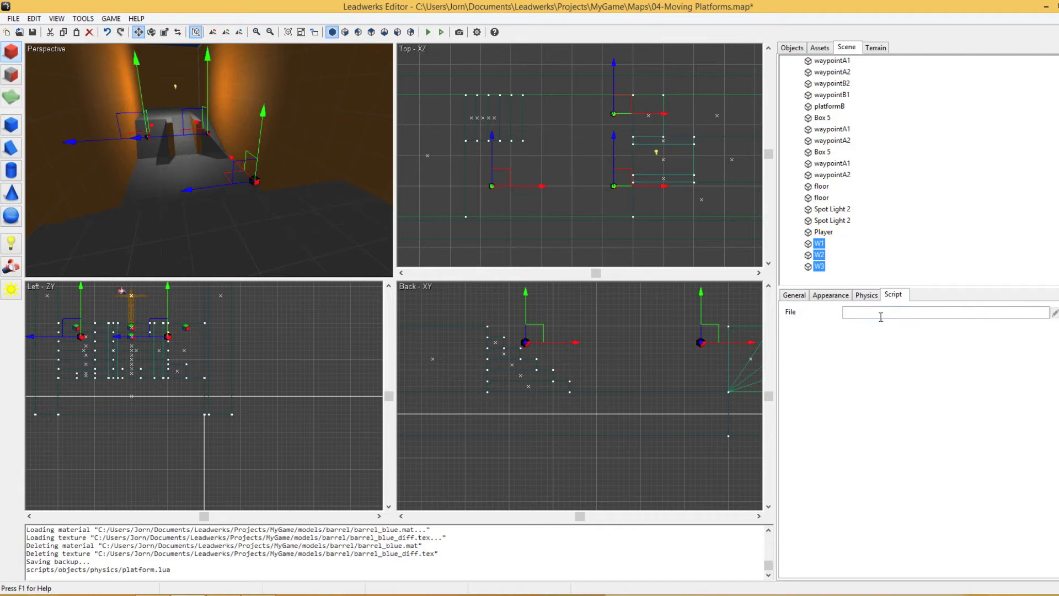
{"action": "left_click", "coordinate": [1054, 312]}
{"action": "left_click", "coordinate": [139, 130]}
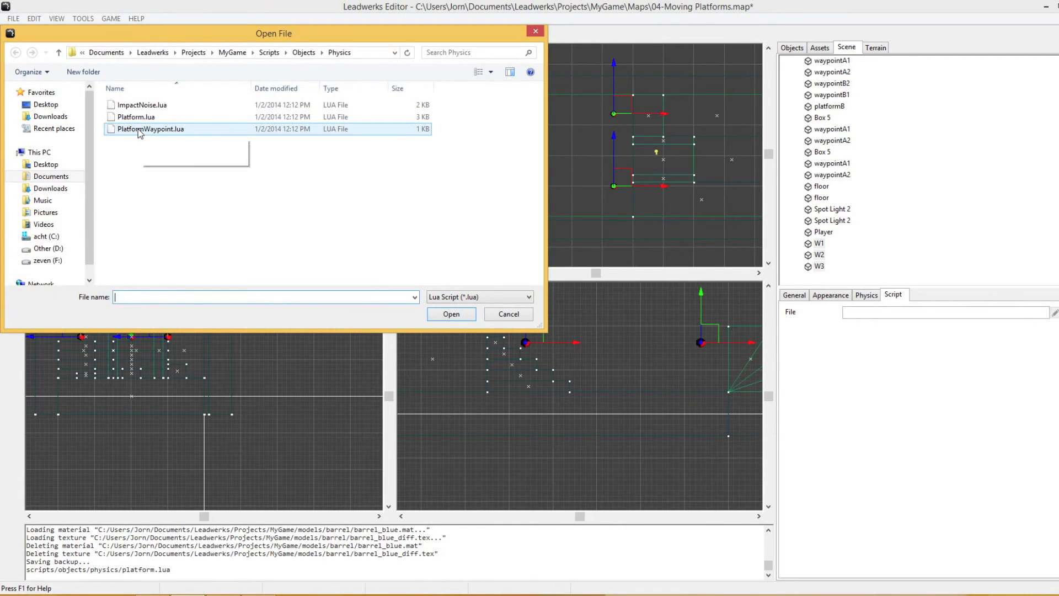
{"action": "double_click", "coordinate": [138, 132]}
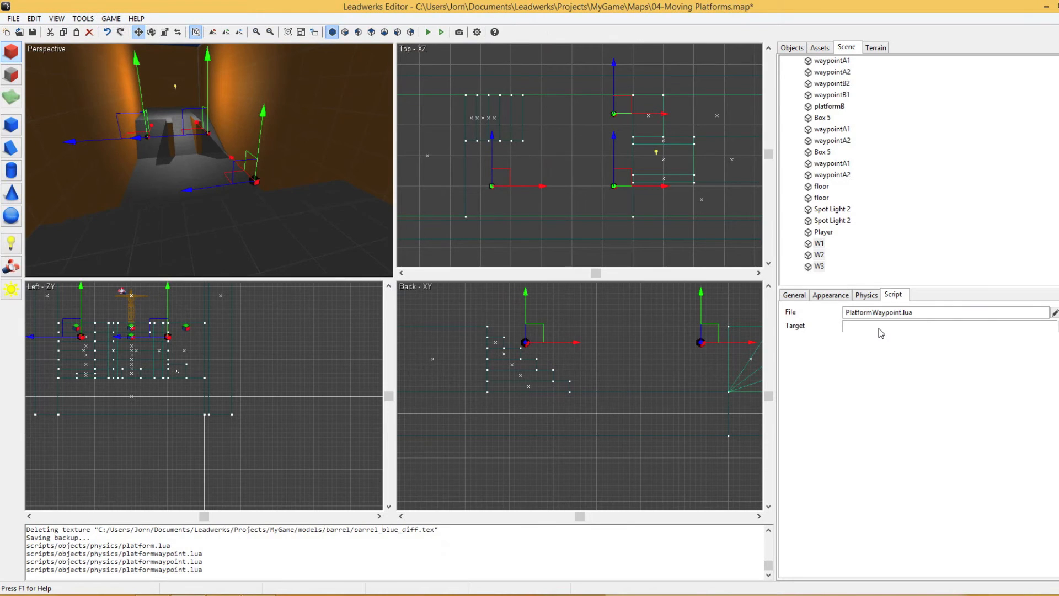
Link the waypoint targets in a loop: W1 to W2, W2 to W3, and W3 to W1
{"action": "left_click", "coordinate": [257, 181]}
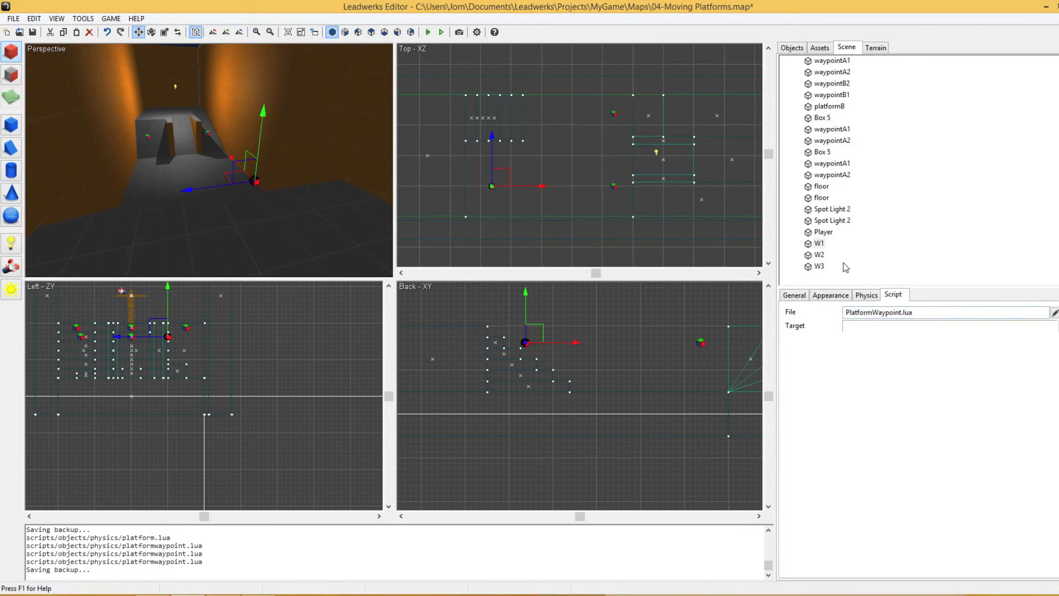
{"action": "left_click_drag", "start_coordinate": [821, 254], "coordinate": [872, 329]}
{"action": "left_click", "coordinate": [820, 255]}
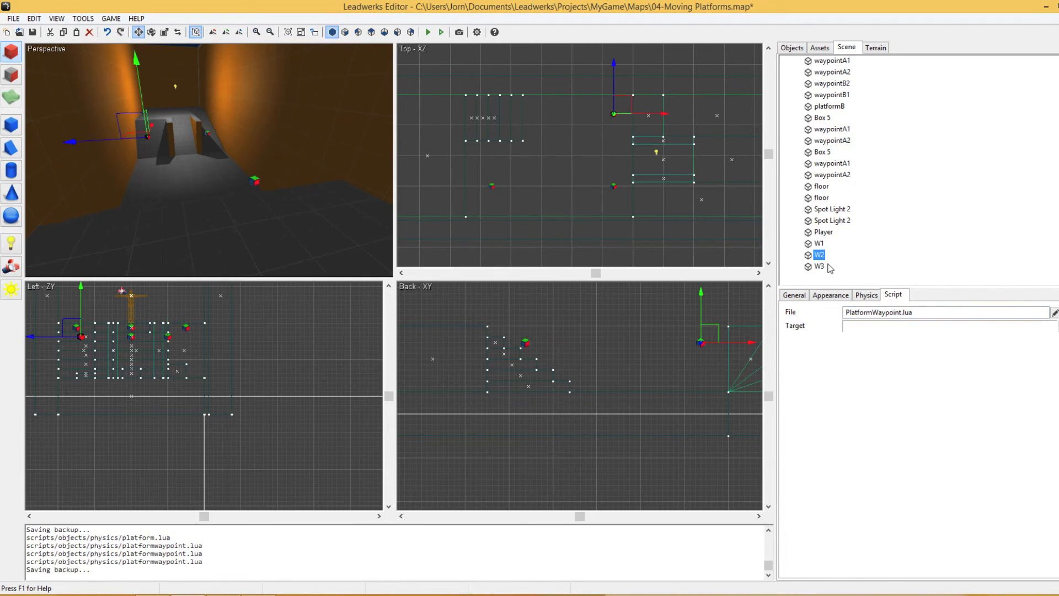
{"action": "left_click_drag", "start_coordinate": [822, 269], "coordinate": [859, 331]}
{"action": "left_click", "coordinate": [822, 269]}
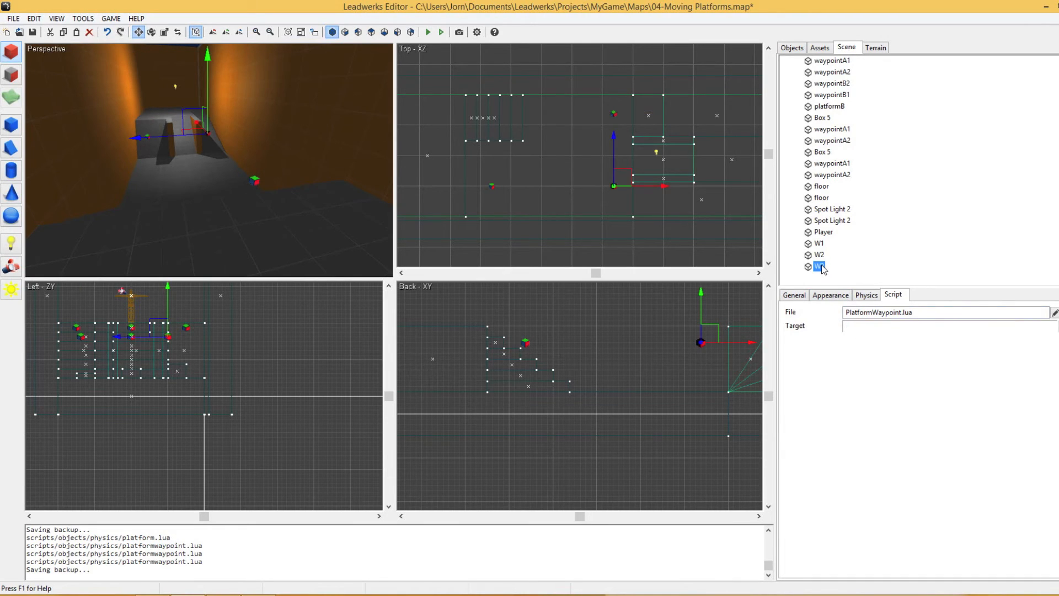
{"action": "left_click_drag", "start_coordinate": [820, 245], "coordinate": [864, 334]}
Create a box platform 2.25 by 2.25 and 0.5 high around waypoint W1
{"action": "right_click_drag", "start_coordinate": [250, 198], "coordinate": [329, 199]}
{"action": "key", "text": "s"}
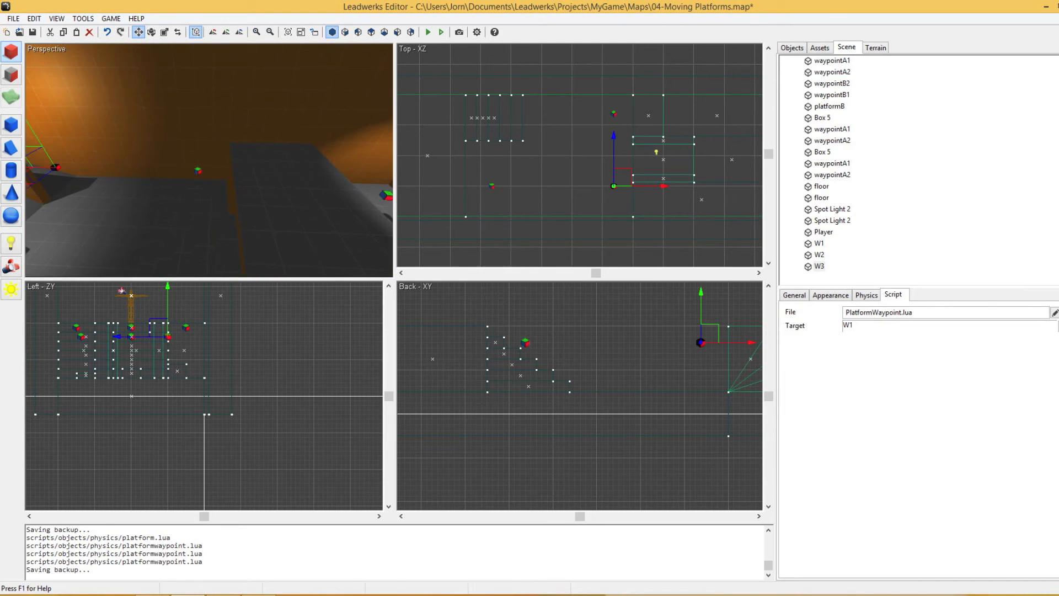
{"action": "key", "text": "w"}
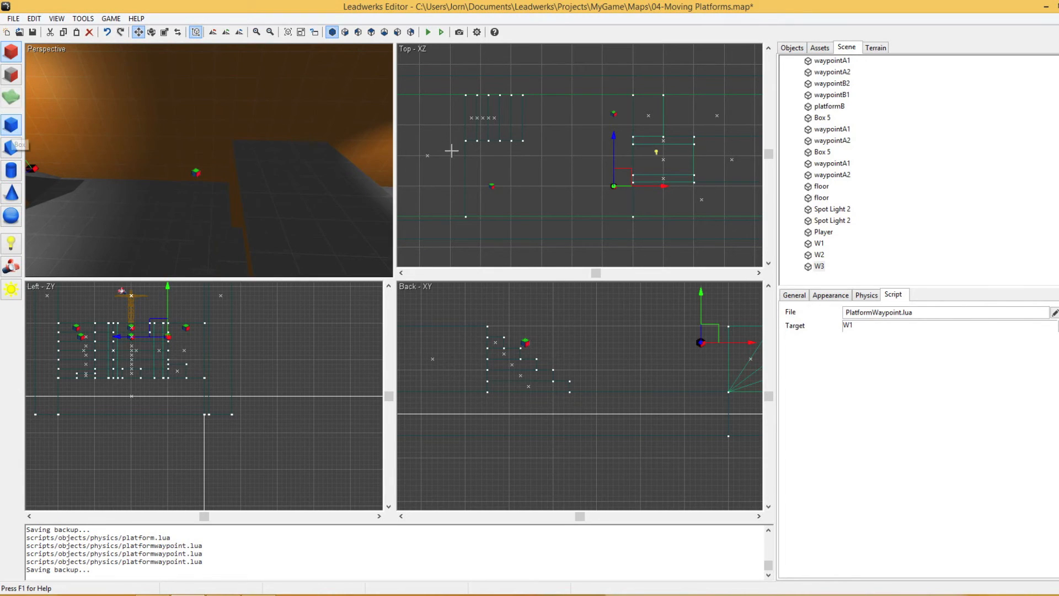
{"action": "middle_click_drag", "start_coordinate": [550, 171], "coordinate": [559, 179]}
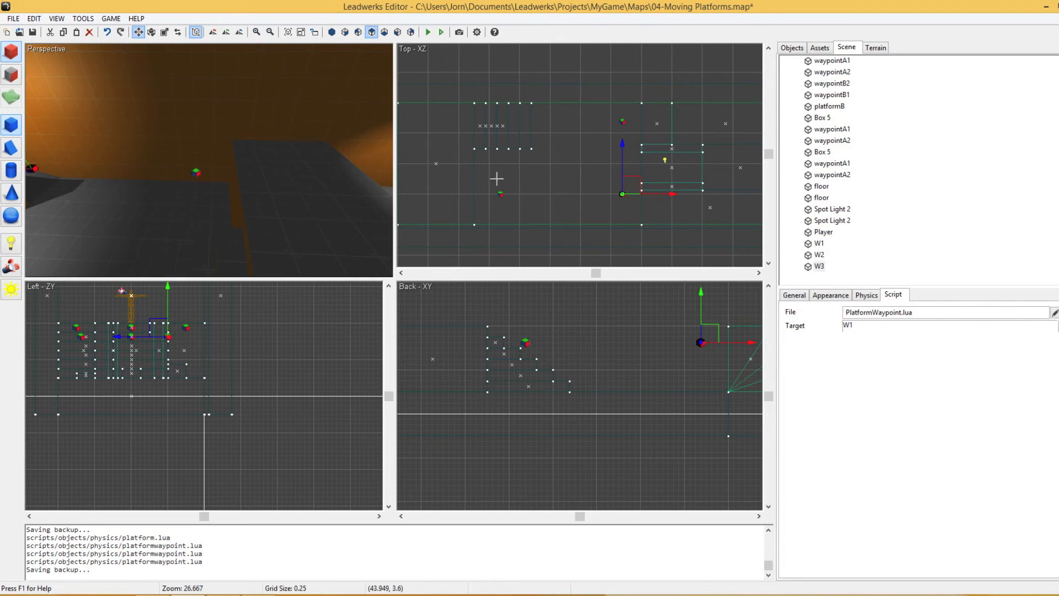
{"action": "left_click", "coordinate": [496, 179]}
{"action": "key", "text": "Return"}
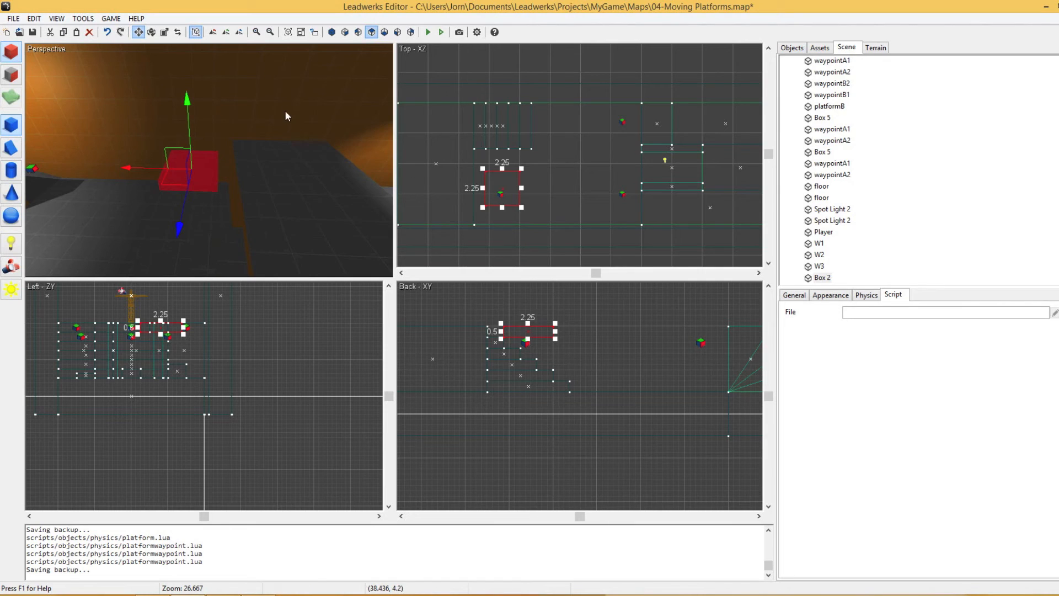
{"action": "left_click", "coordinate": [283, 180]}
{"action": "left_click", "coordinate": [203, 175]}
Attach the Platform.lua script from the Physics scripts folder to the new box
{"action": "mouse_move", "coordinate": [210, 201]}
{"action": "right_mouse_down"}
{"action": "mouse_move", "coordinate": [243, 216]}
{"action": "mouse_move", "coordinate": [247, 153]}
{"action": "right_mouse_up"}
{"action": "key", "text": "w"}
{"action": "key", "text": "s"}
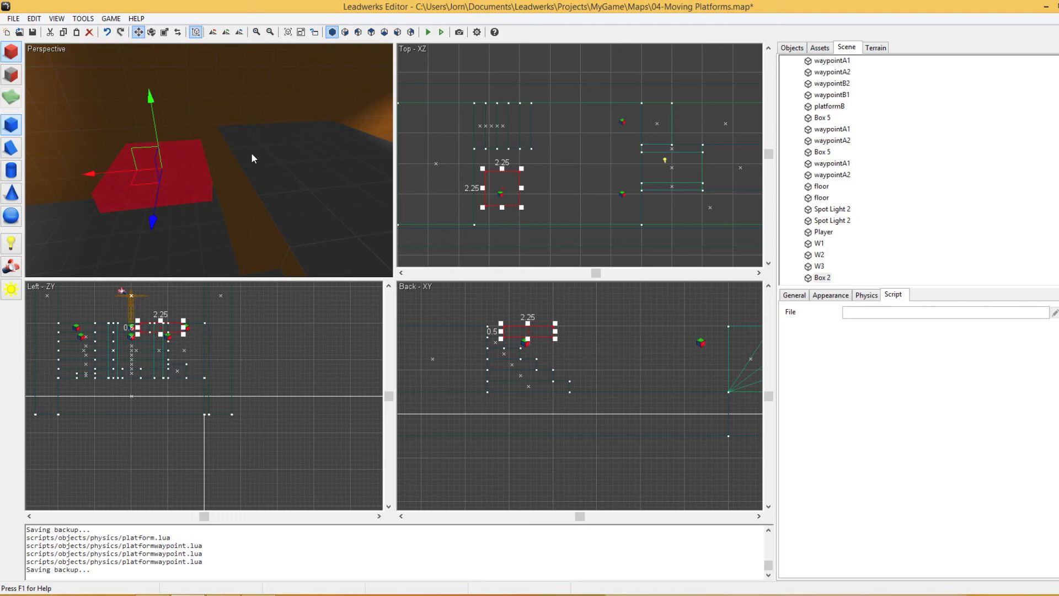
{"action": "right_click_drag", "start_coordinate": [276, 183], "coordinate": [254, 181]}
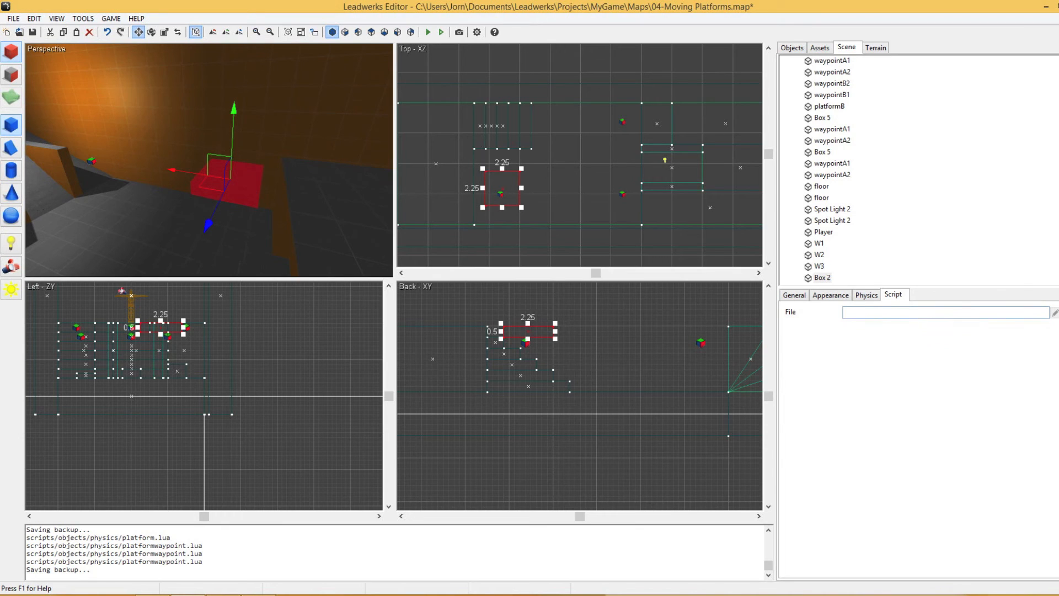
{"action": "left_click", "coordinate": [1058, 313]}
{"action": "double_click", "coordinate": [156, 119]}
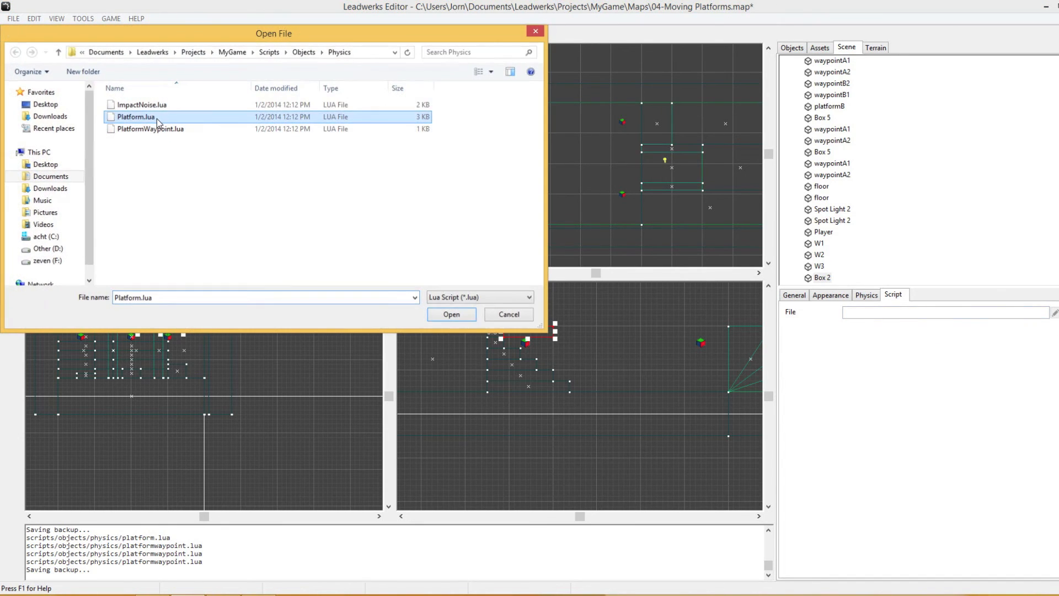
Rename the new box as Newplatform
{"action": "left_click", "coordinate": [823, 277]}
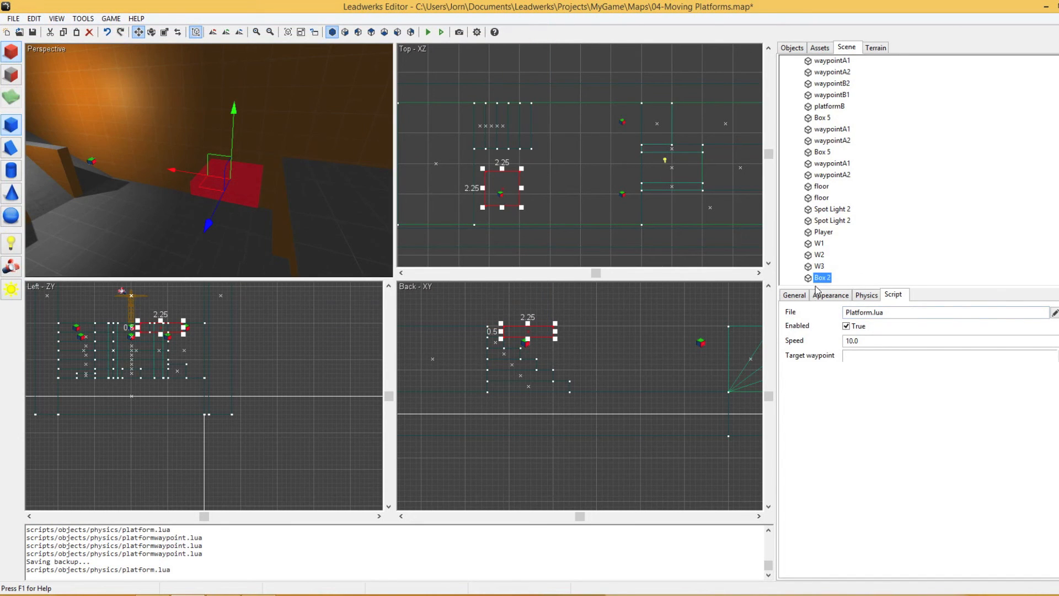
{"action": "left_click", "coordinate": [909, 312]}
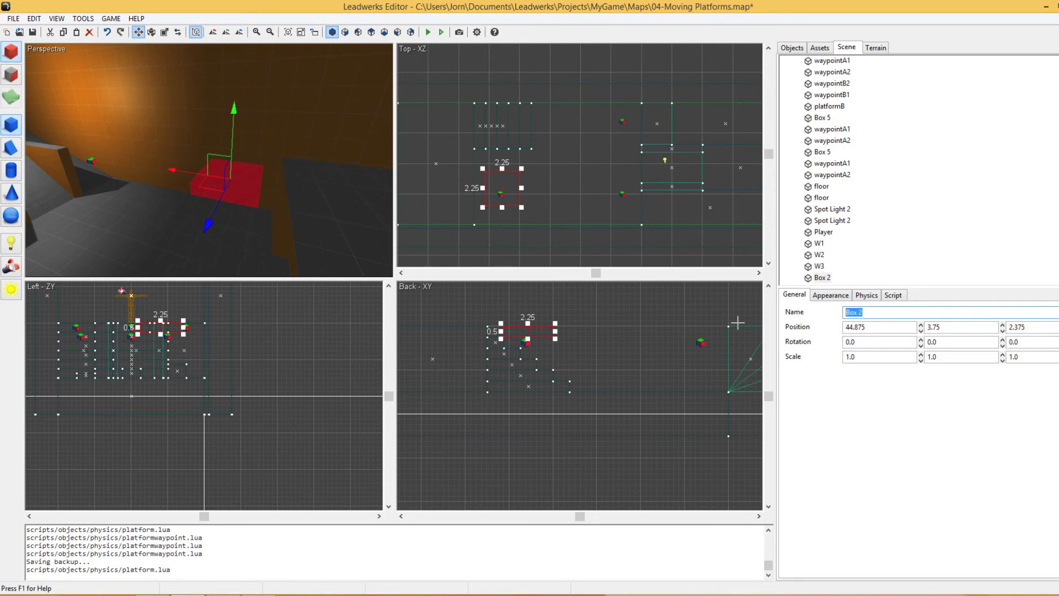
{"action": "type", "text": "Newplatform"}
{"action": "key", "text": "Return"}
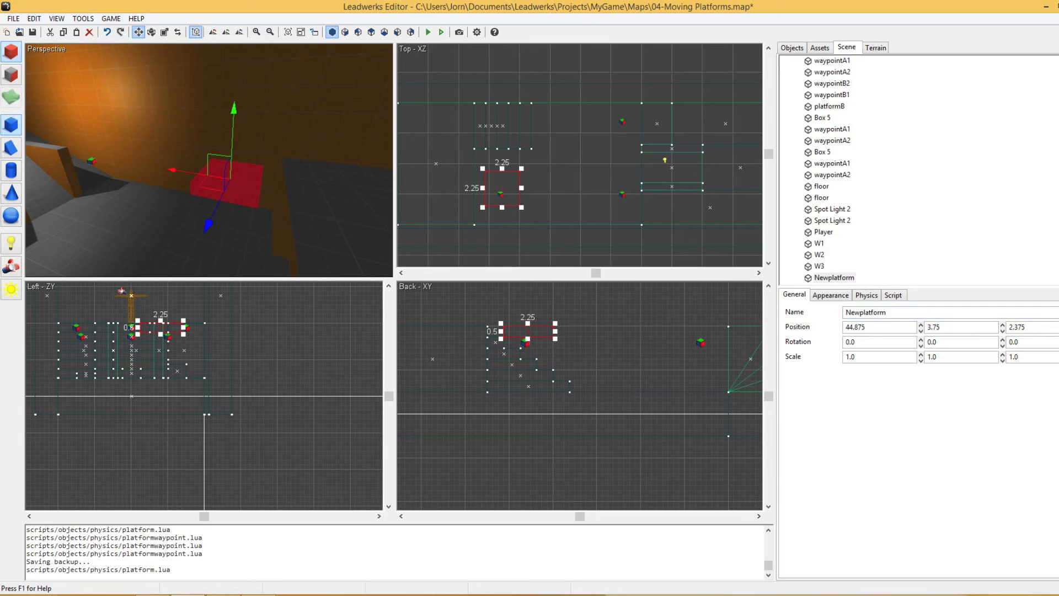
Shift Newplatform slightly around W1 and assign W2 as its target waypoint
{"action": "right_click_drag", "start_coordinate": [247, 150], "coordinate": [119, 152]}
{"action": "left_click", "coordinate": [894, 296]}
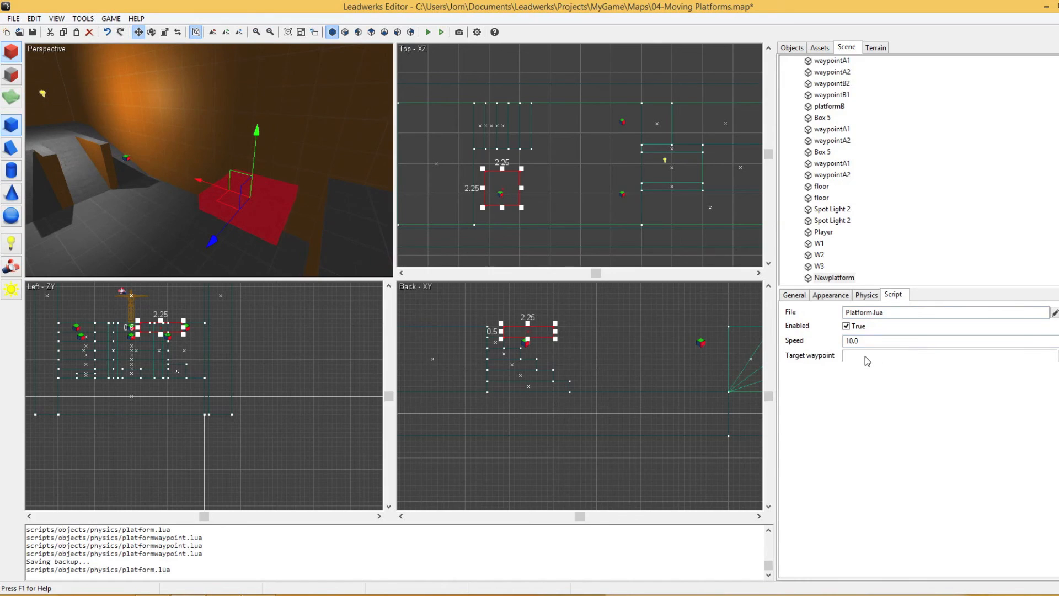
{"action": "left_click_drag", "start_coordinate": [220, 204], "coordinate": [250, 207]}
{"action": "right_click_drag", "start_coordinate": [191, 176], "coordinate": [215, 182]}
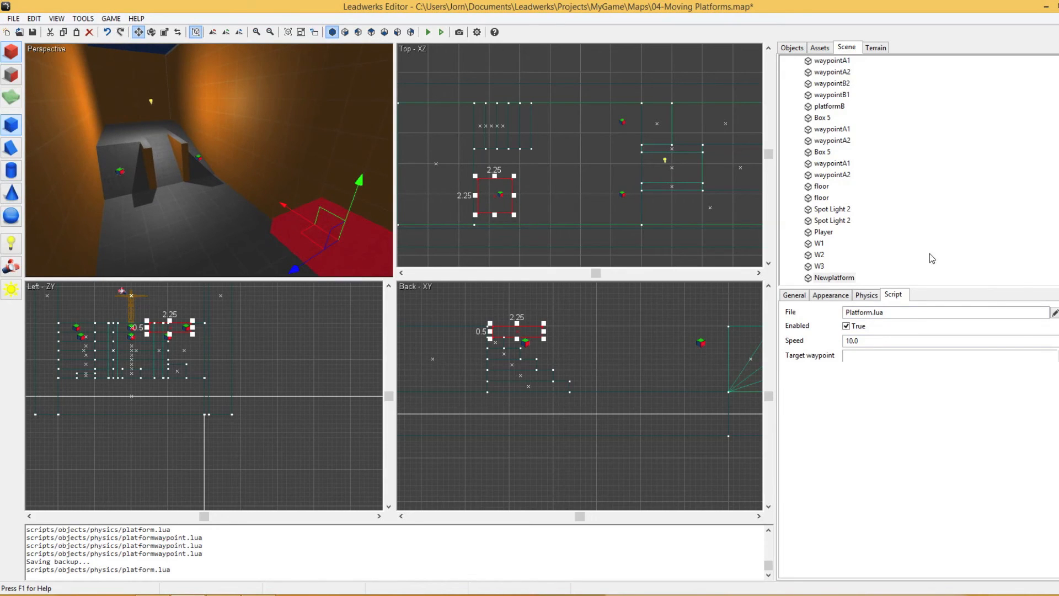
{"action": "left_click_drag", "start_coordinate": [817, 254], "coordinate": [865, 356]}
Set Newplatform's physics mass to 10 and choose a different collision type for it
{"action": "left_click", "coordinate": [867, 296]}
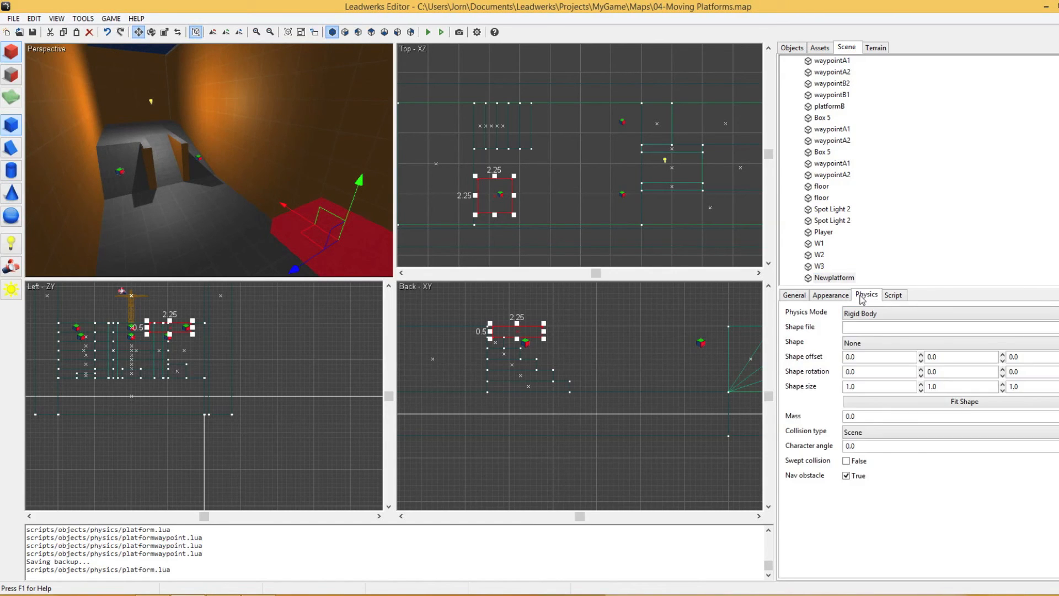
{"action": "double_click", "coordinate": [893, 421]}
{"action": "type", "text": "10"}
{"action": "key", "text": "Return"}
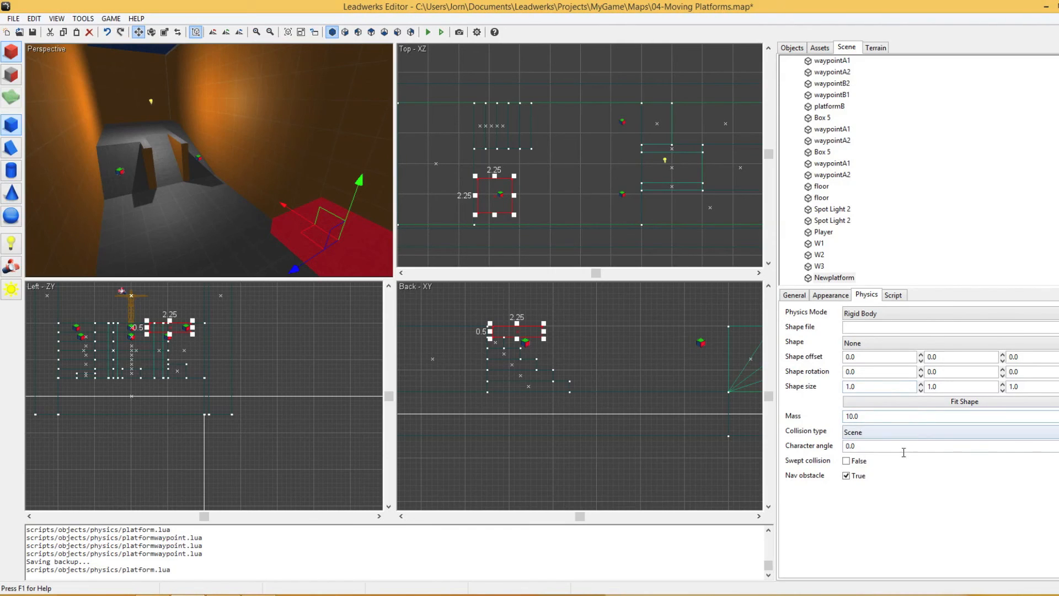
{"action": "left_click", "coordinate": [879, 436]}
{"action": "left_click", "coordinate": [877, 484]}
Move the Player onto the raised floor beside Newplatform
{"action": "right_click_drag", "start_coordinate": [323, 196], "coordinate": [456, 184]}
{"action": "right_click_drag", "start_coordinate": [180, 161], "coordinate": [436, 193]}
{"action": "left_click", "coordinate": [212, 169]}
{"action": "key", "text": "w"}
{"action": "key", "text": "s"}
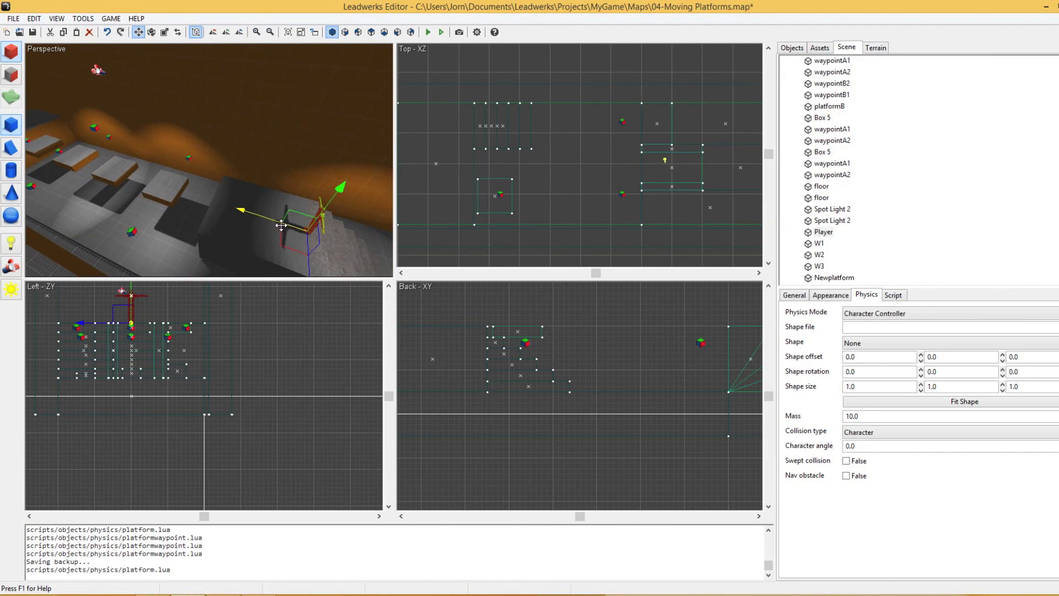
{"action": "right_click_drag", "start_coordinate": [165, 157], "coordinate": [251, 175]}
{"action": "key", "text": "w"}
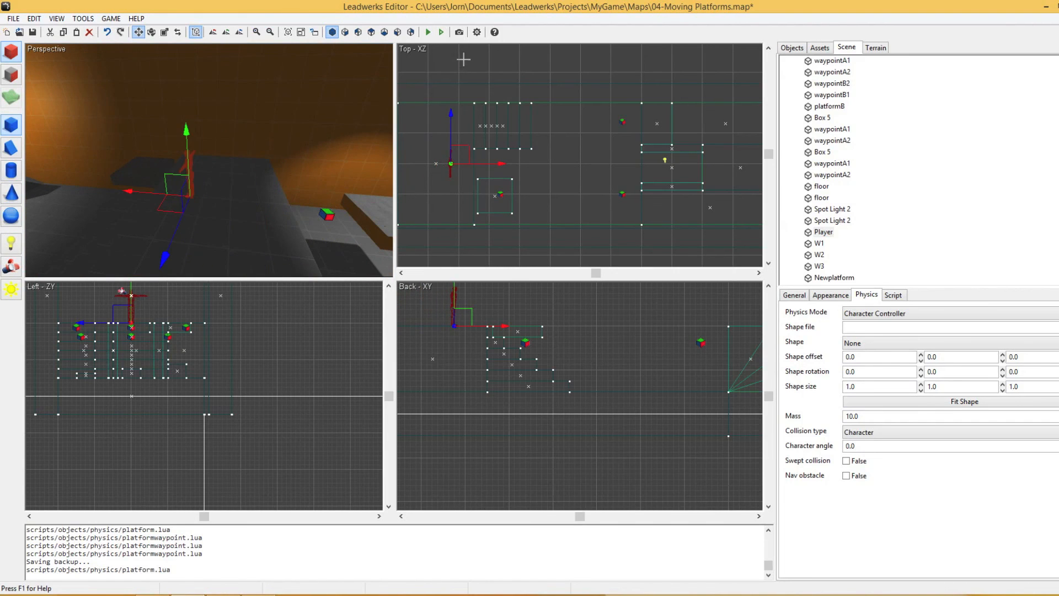
{"action": "right_click_drag", "start_coordinate": [337, 144], "coordinate": [237, 148]}
{"action": "key", "text": "w"}
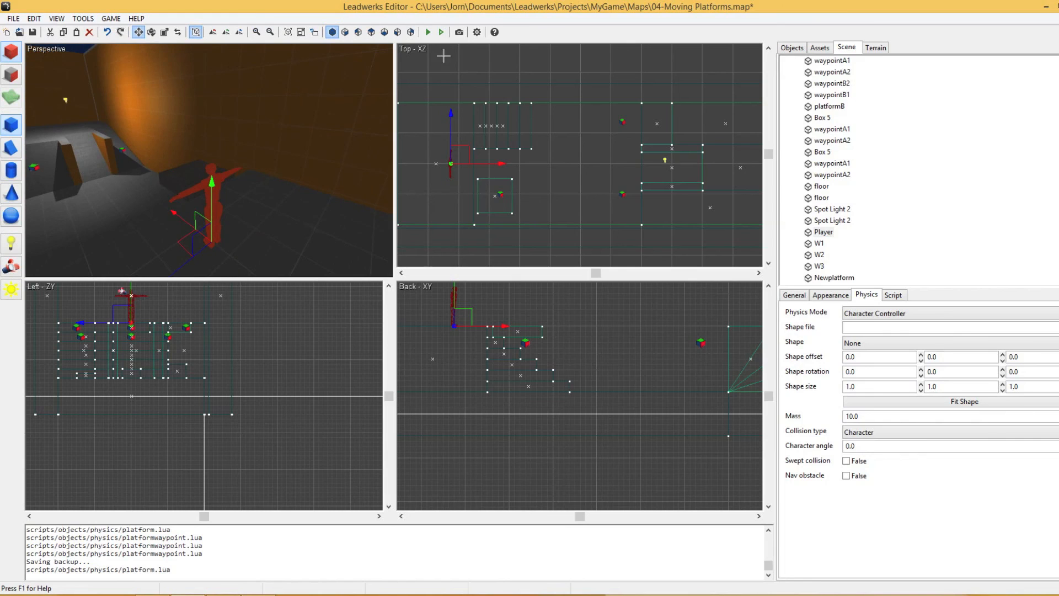
Run the game and walk around the room to check how the new platform travels between its waypoints
{"action": "left_click", "coordinate": [442, 33]}
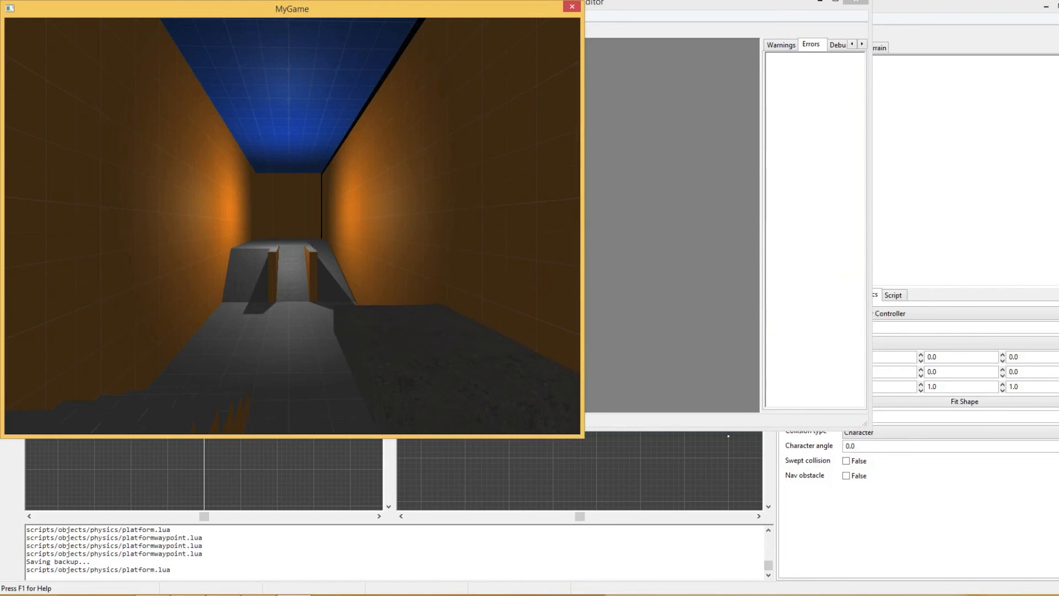
{"action": "key", "text": "a"}
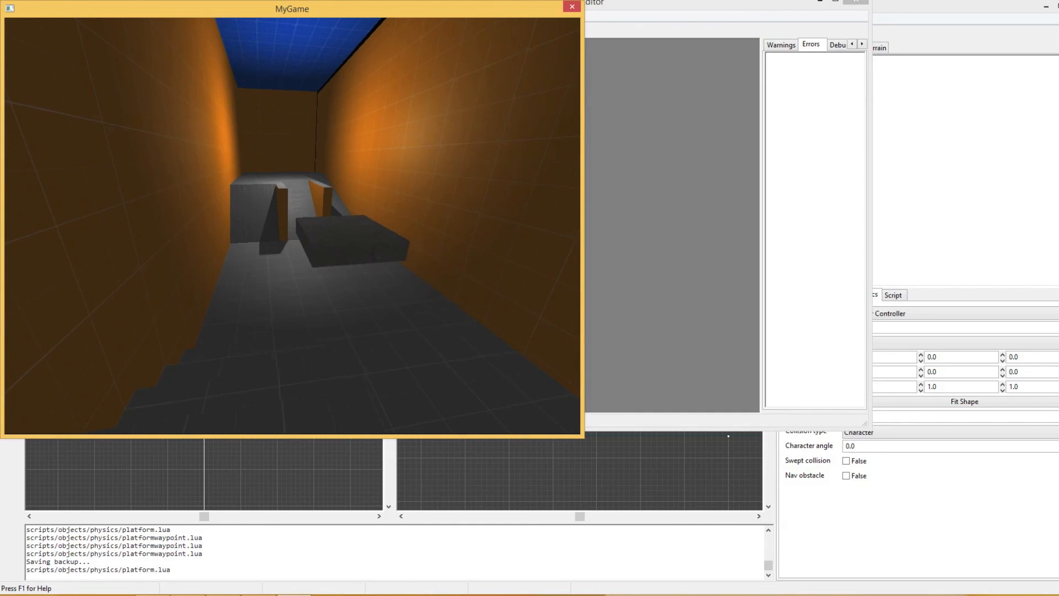
{"action": "key", "text": "w"}
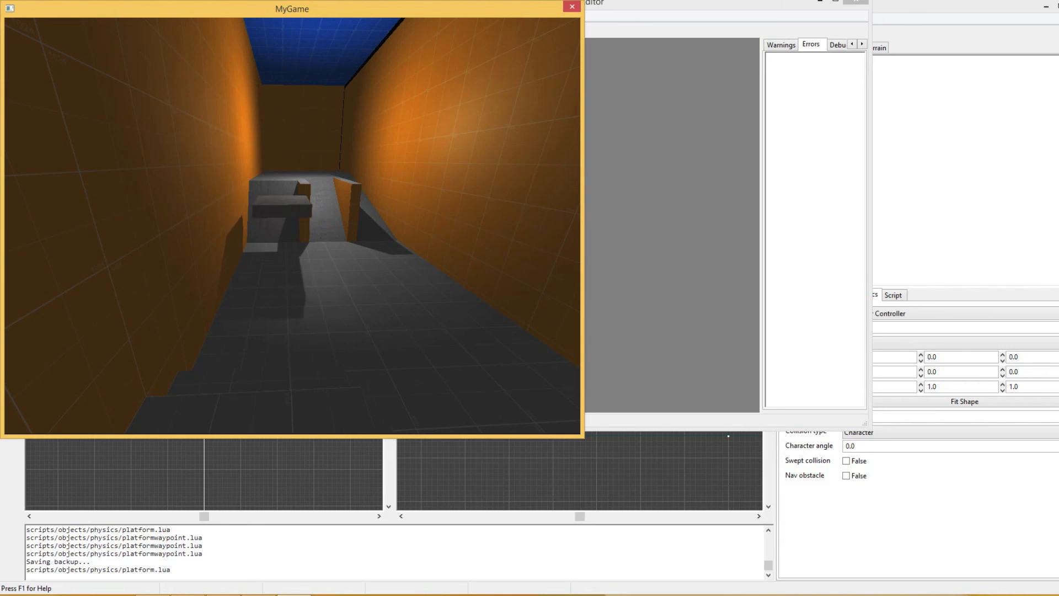
{"action": "key", "text": "w"}
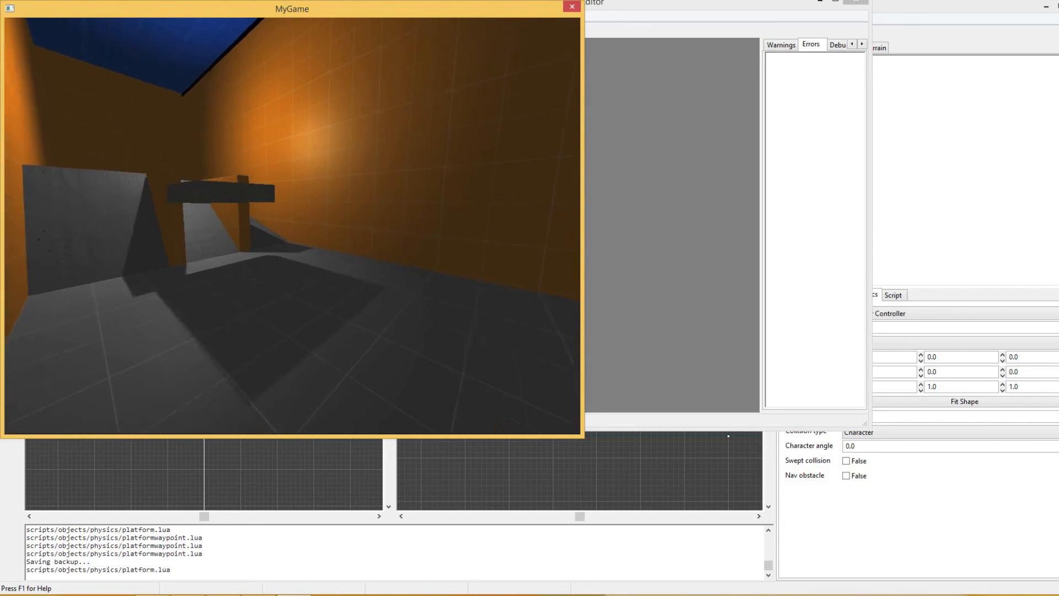
{"action": "key", "text": "w"}
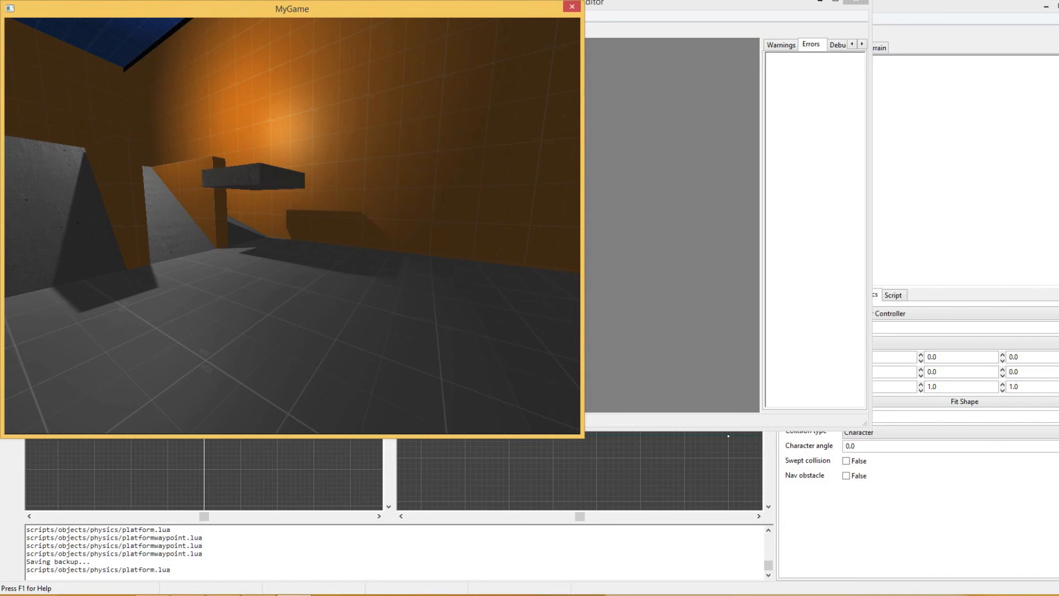
{"action": "key", "text": "w"}
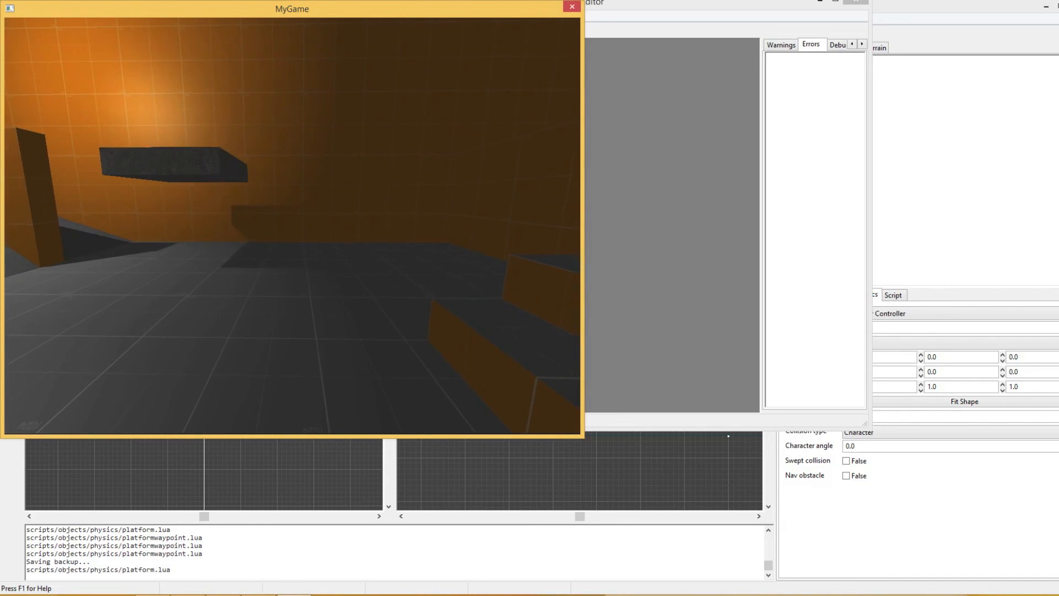
{"action": "key", "text": "w"}
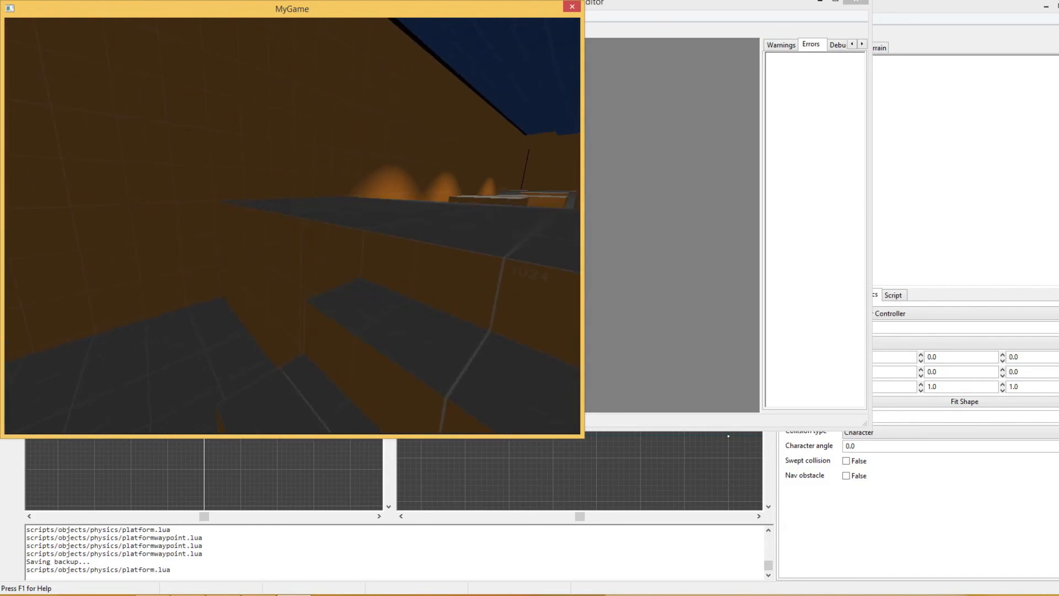
{"action": "key", "text": "w"}
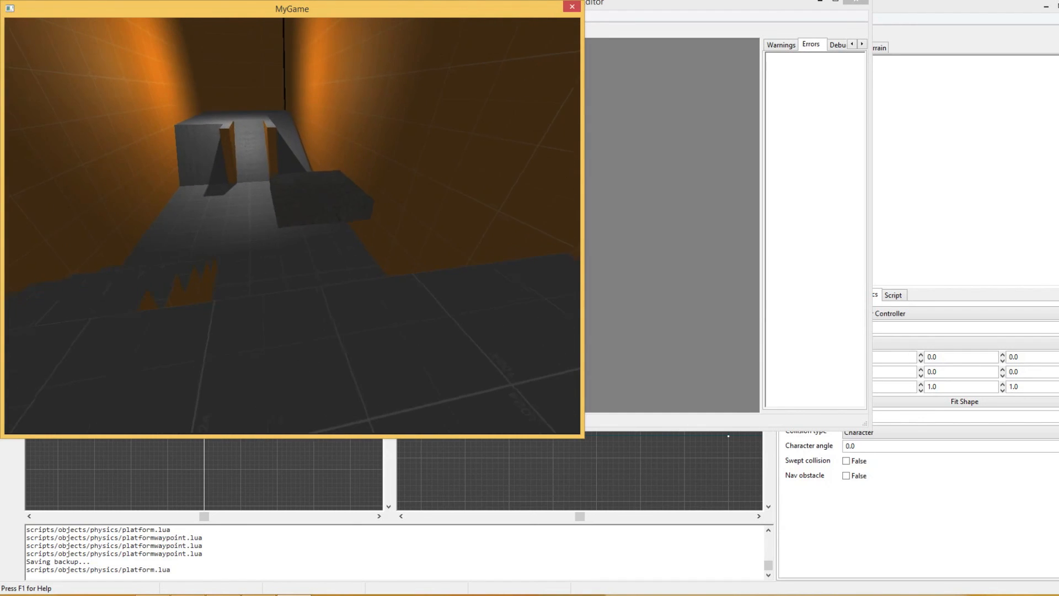
{"action": "key", "text": "w"}
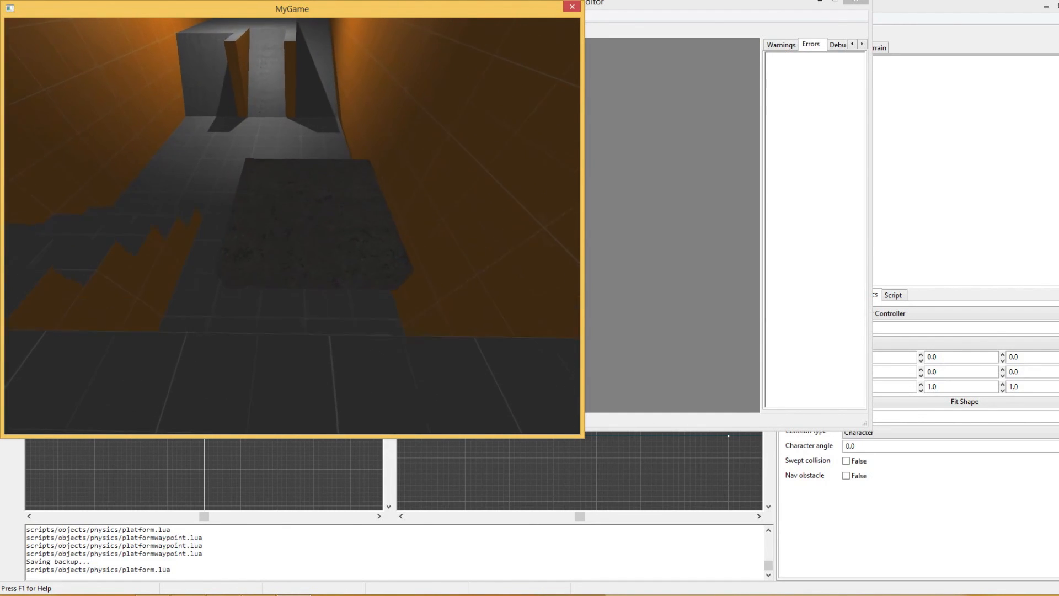
{"action": "key", "text": "w"}
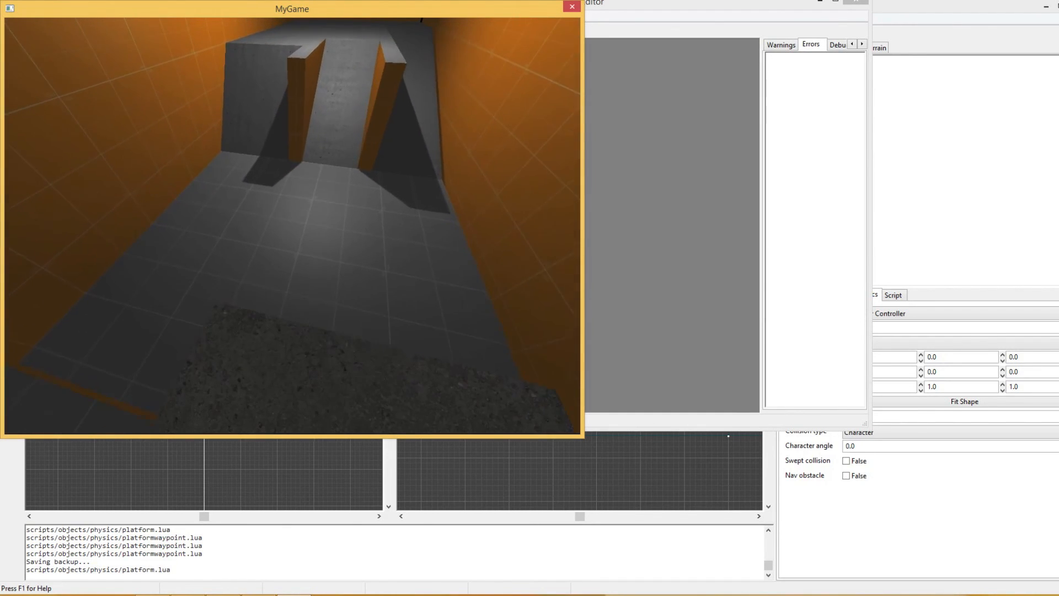